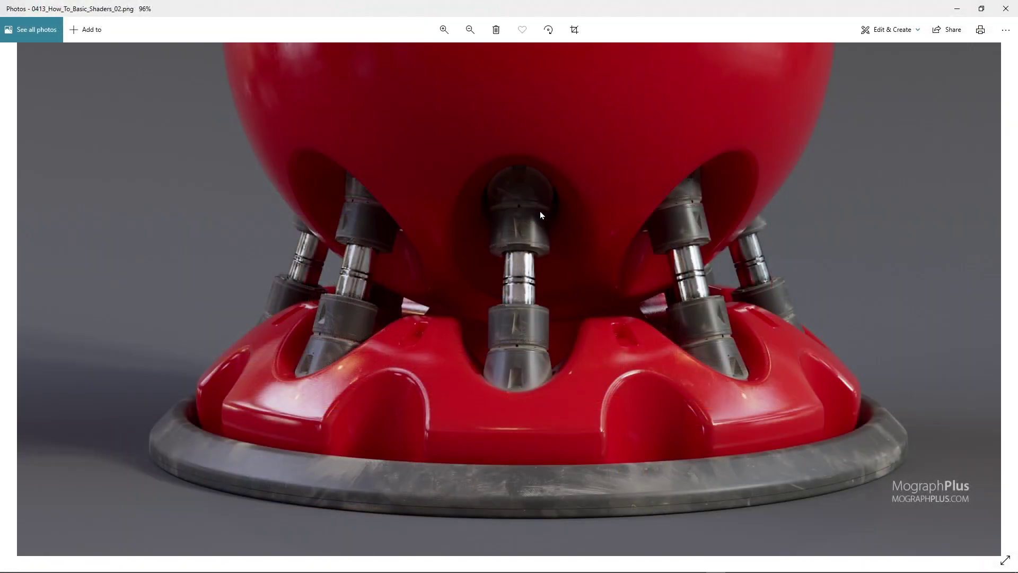
Step: Create a new Redshift RS Material in the Material Manager and name it Parquet
scroll(711, 384, "up", 5)
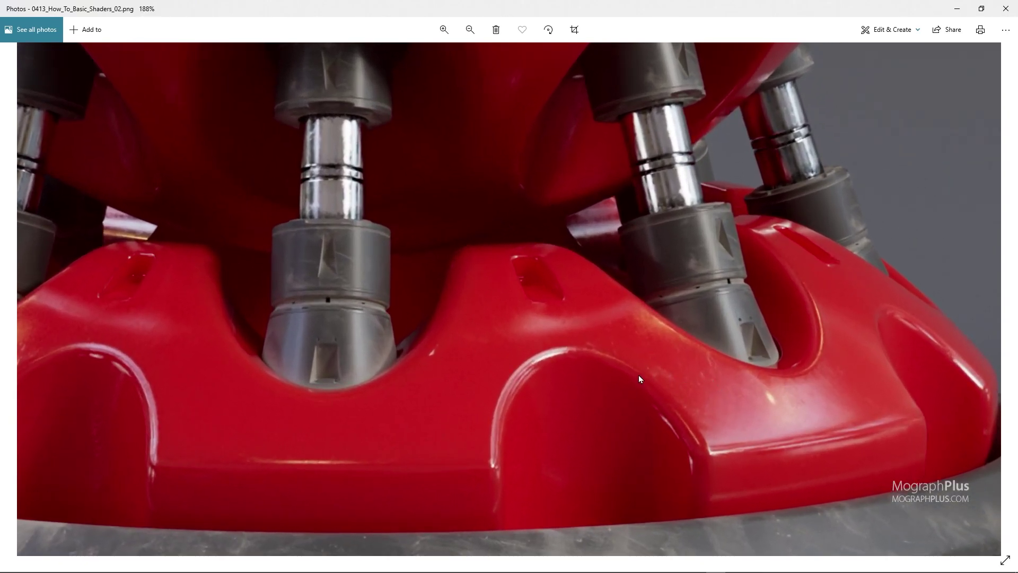
scroll(639, 375, "down", 5)
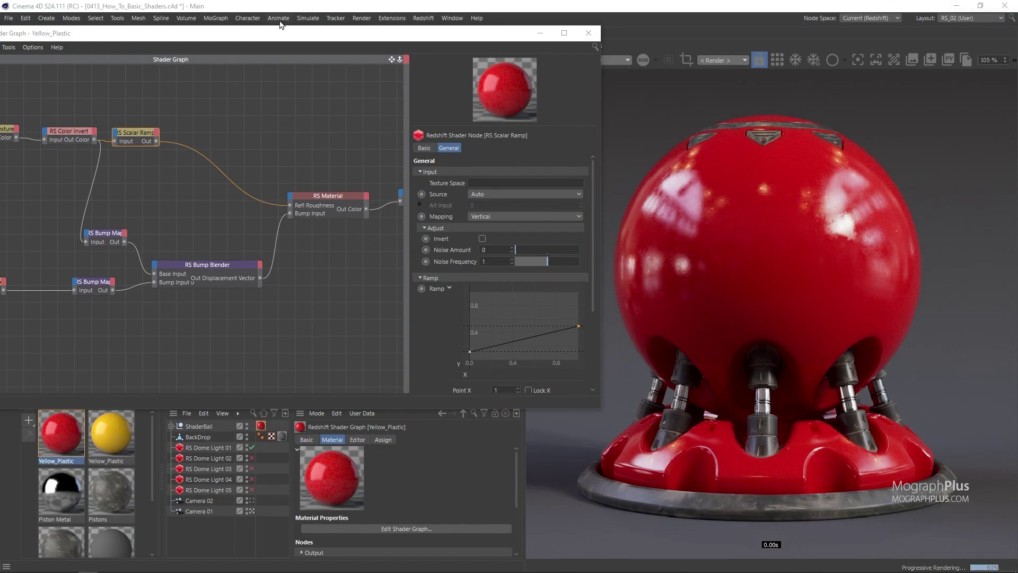
left_click_drag(283, 35, 312, 15)
left_click(45, 401)
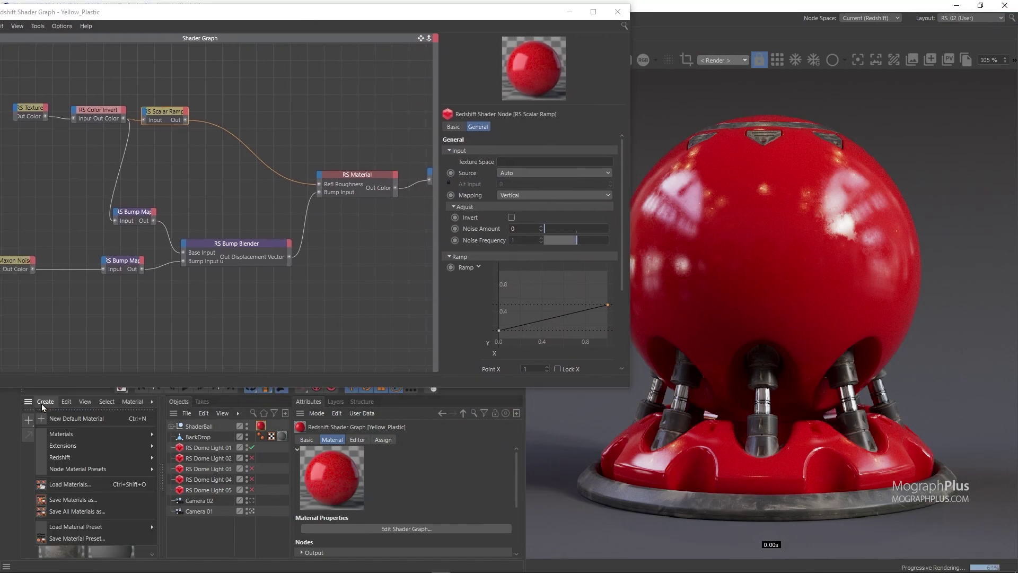
left_click(214, 440)
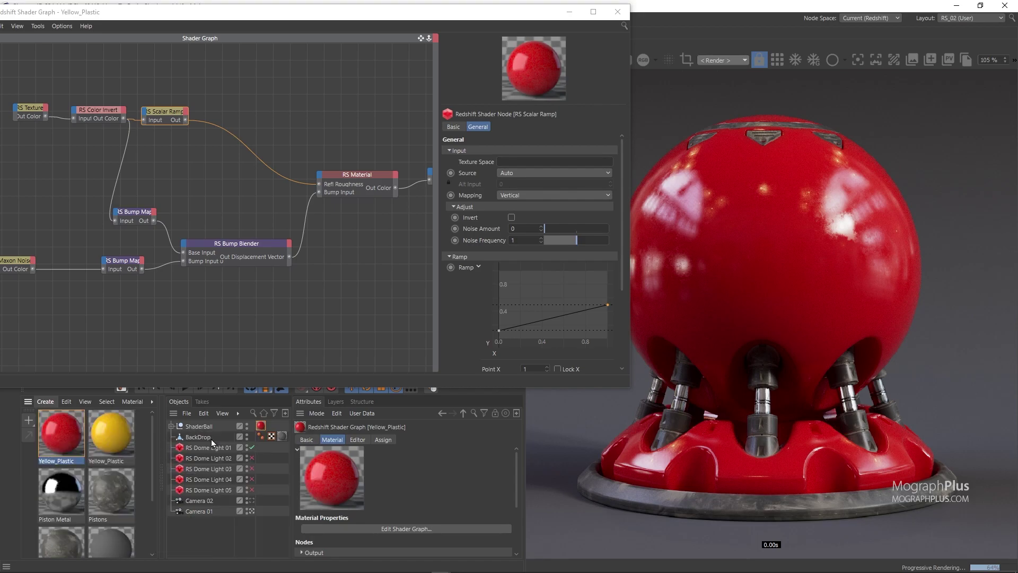
double_click(71, 461)
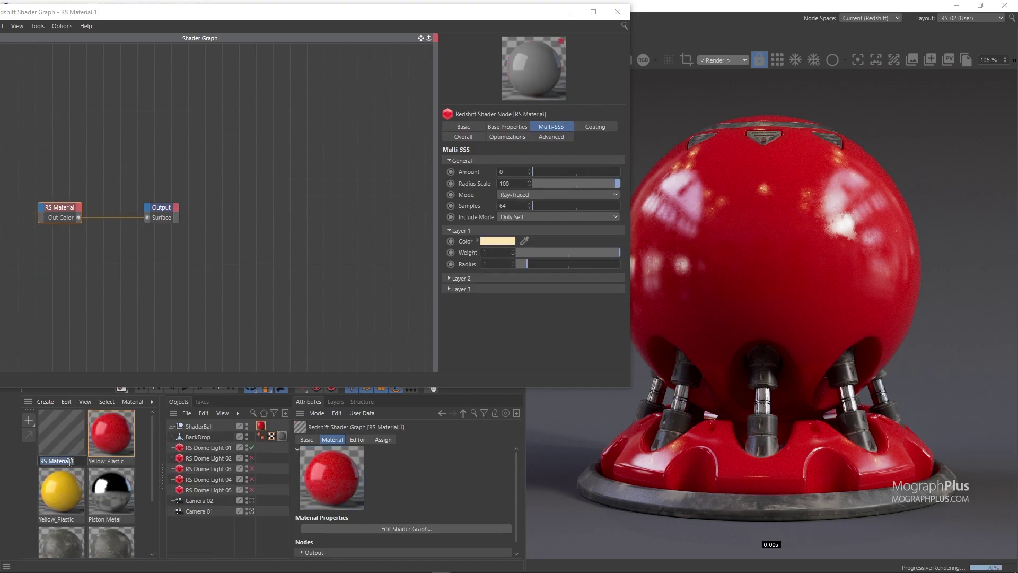
type("Parquet")
key("Return")
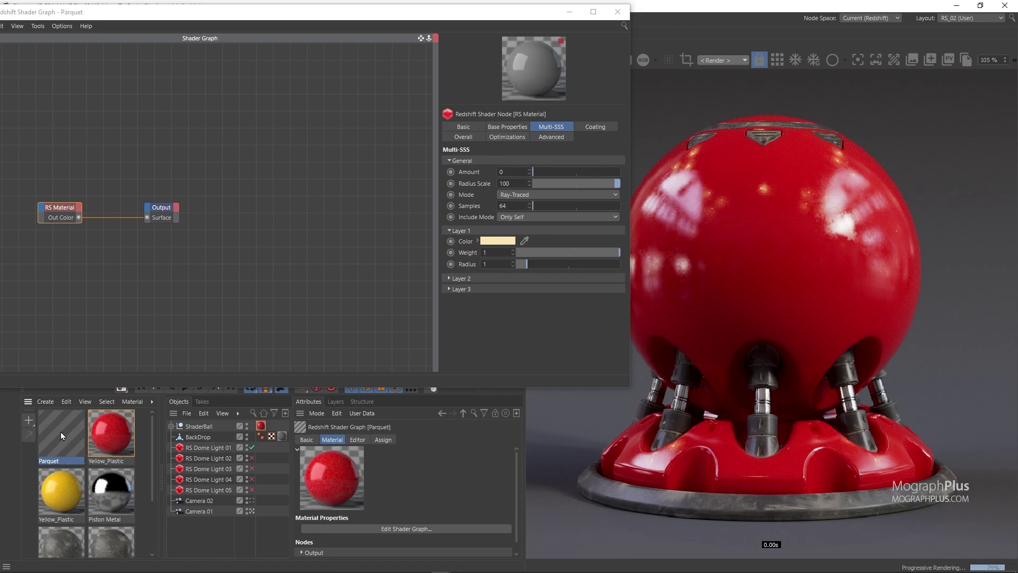
Step: Apply the Parquet material to the ShaderBall, replacing the red plastic
left_click_drag(62, 436, 260, 426)
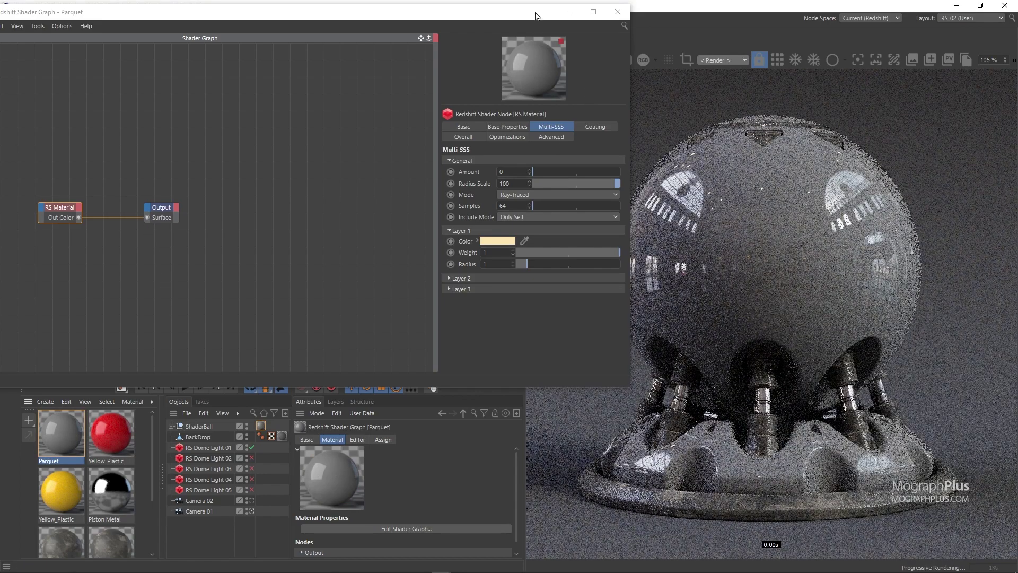
left_click_drag(465, 16, 446, 28)
middle_click_drag(206, 140, 475, 129)
Step: Add an RS Texture node to the Parquet graph that loads wood_Parquet.png
double_click(147, 171)
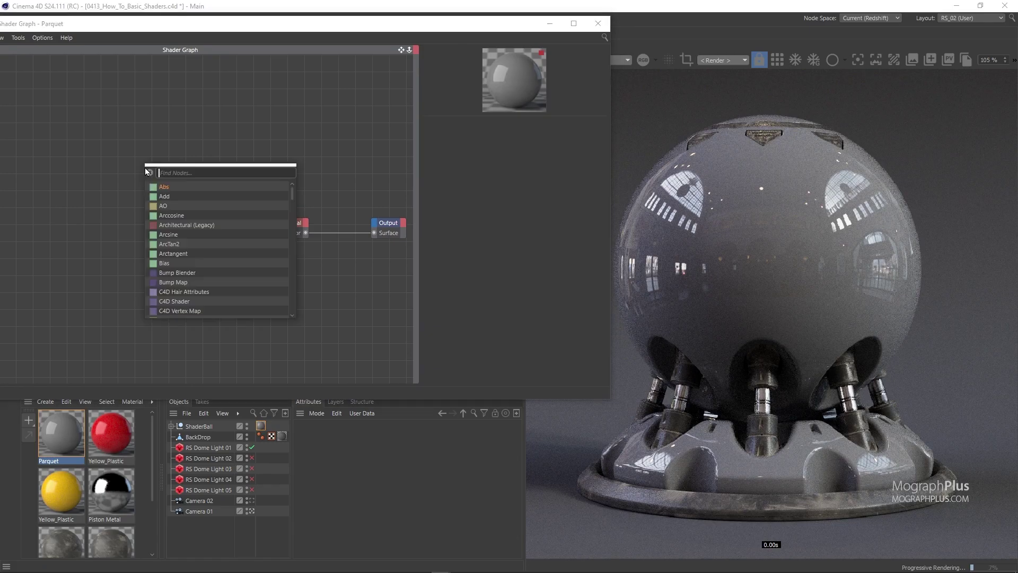
type("text")
key("Return")
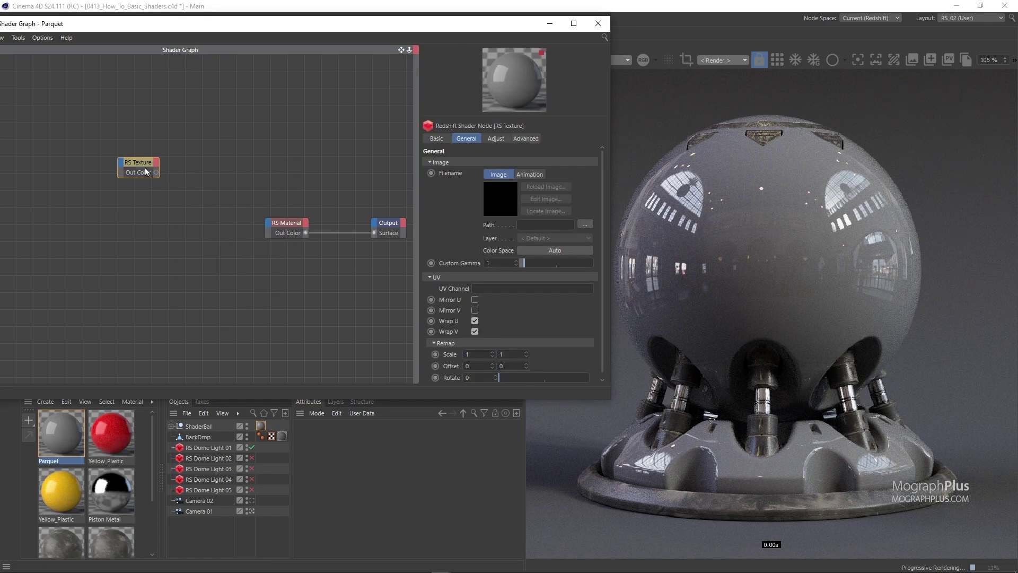
left_click(585, 225)
scroll(318, 318, "down", 10)
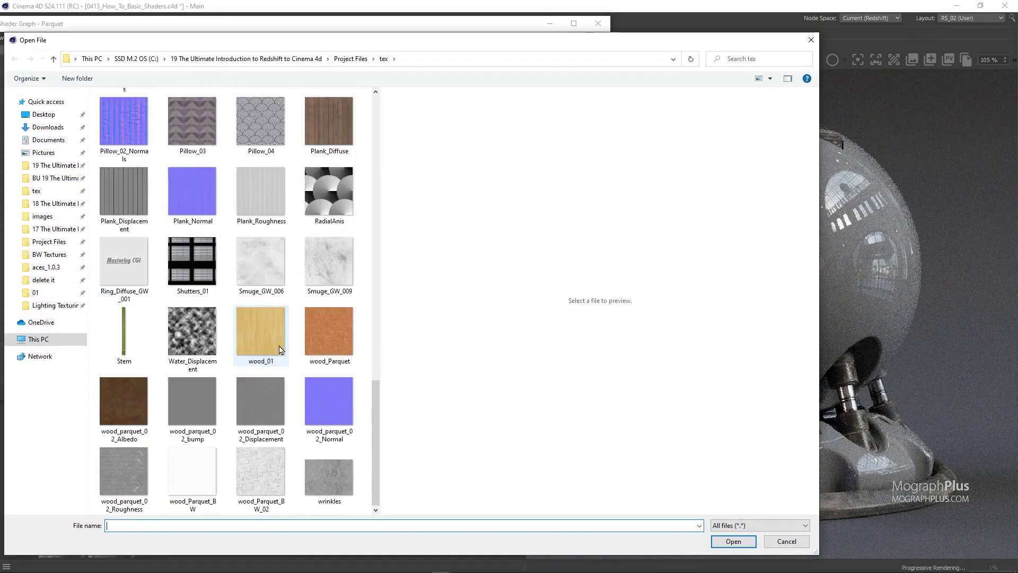
left_click(341, 331)
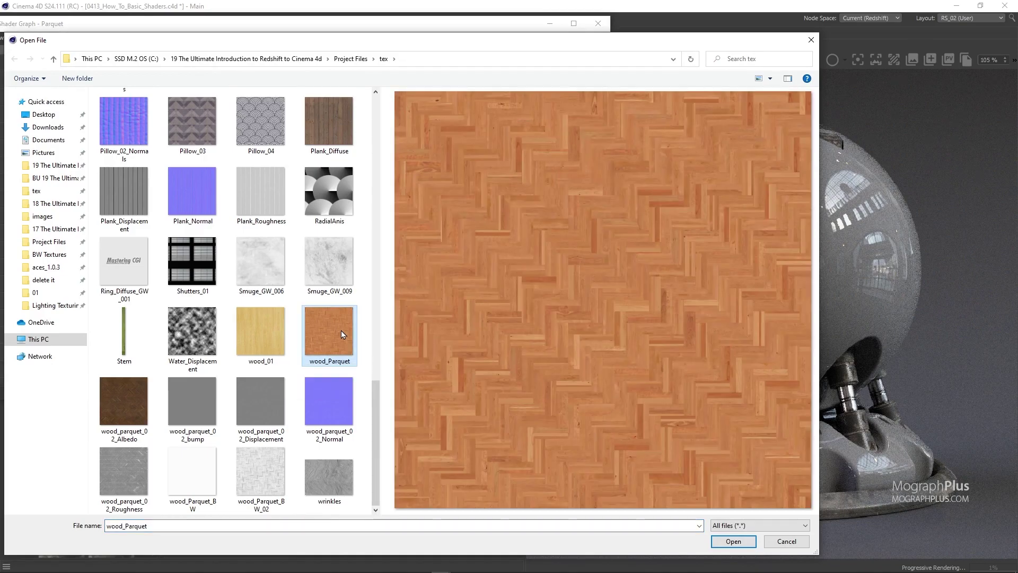
double_click(341, 330)
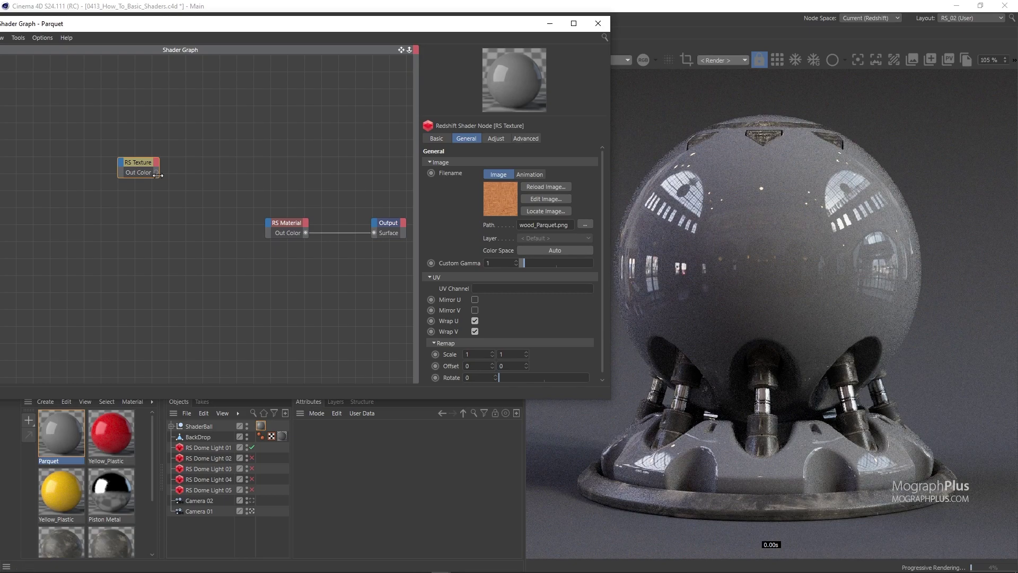
Step: Set the texture node's colour space to sRGB
left_click_drag(138, 187, 136, 188)
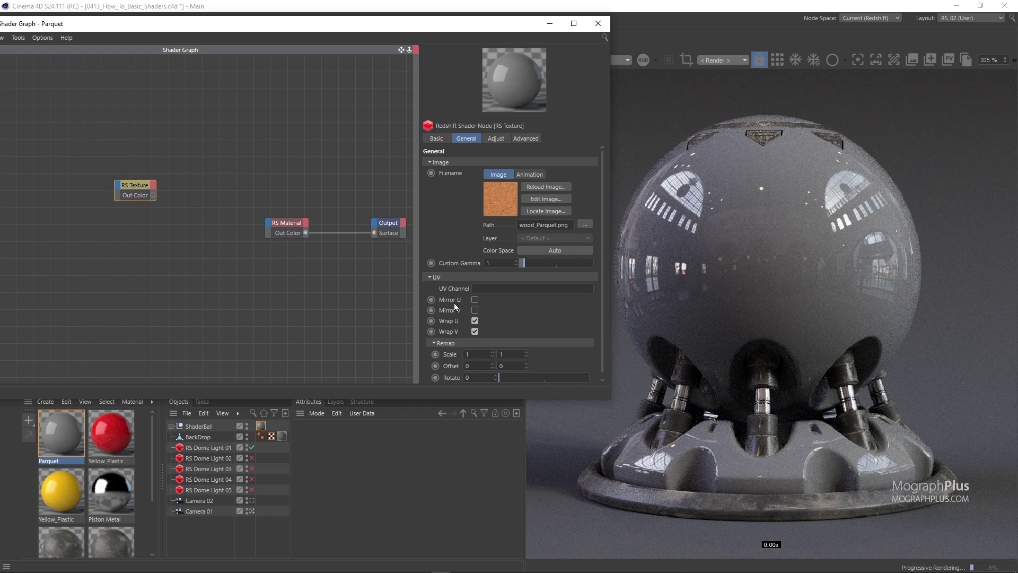
scroll(444, 227, "down", 1)
left_click(530, 246)
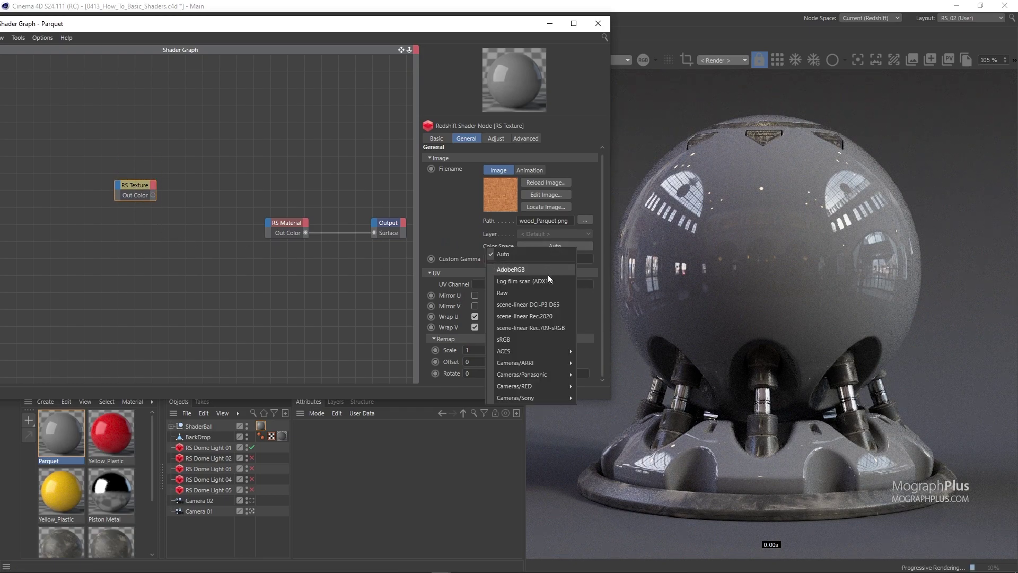
left_click(538, 340)
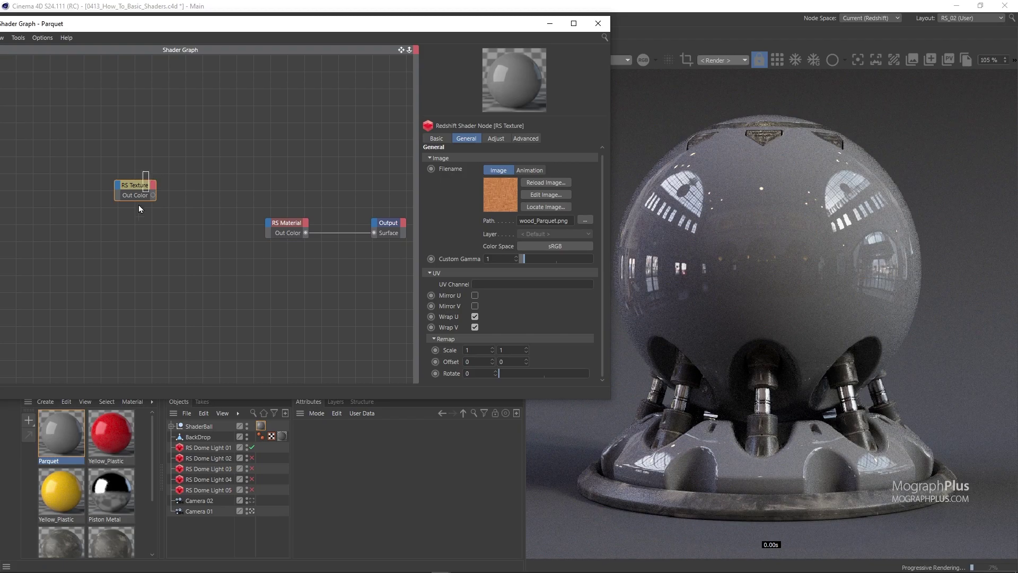
Step: Preview the parquet texture on the ball and set its scale to 0.75 on both axes
left_click_drag(153, 195, 267, 223)
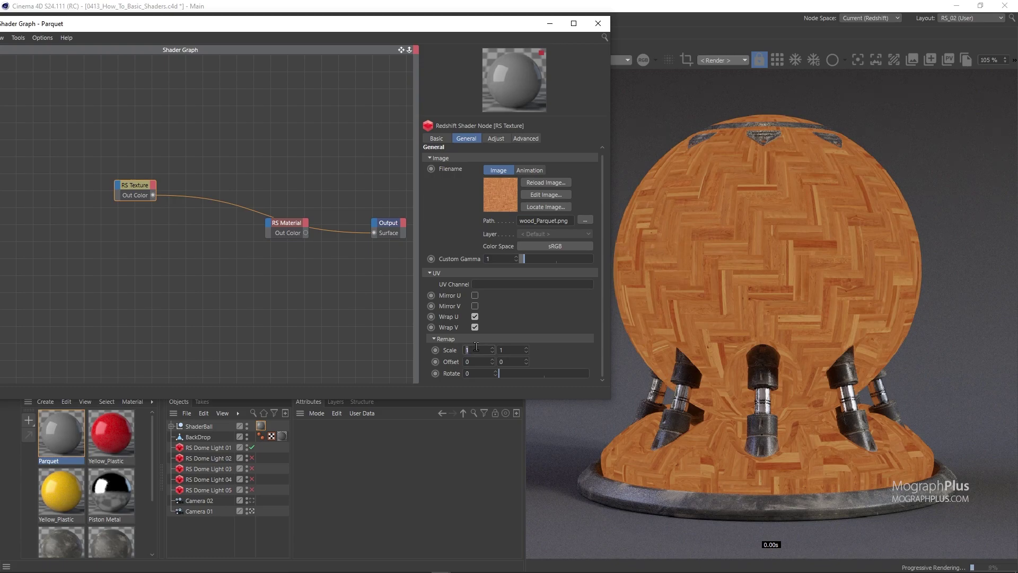
key("Tab")
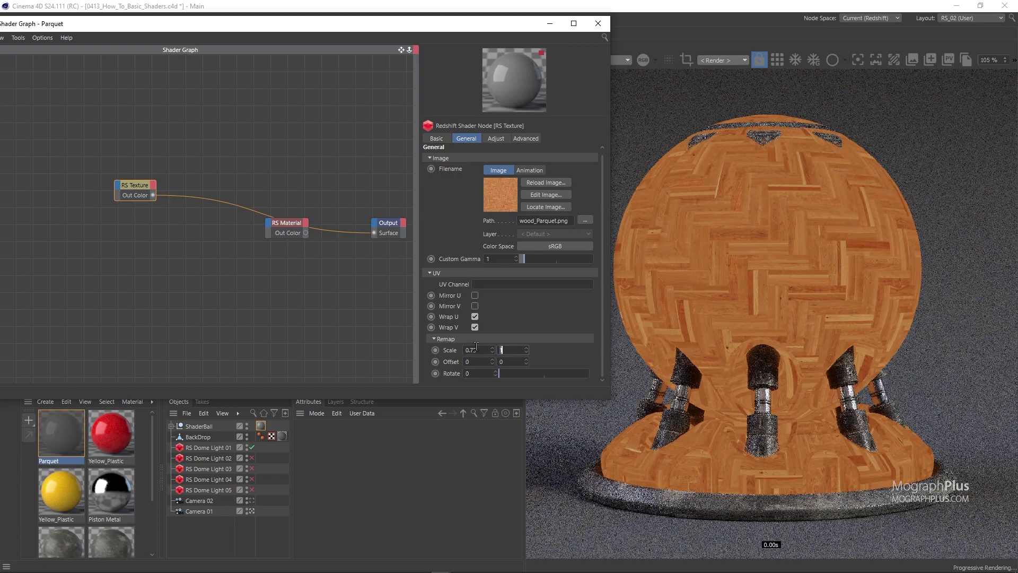
type(".75")
key("Return")
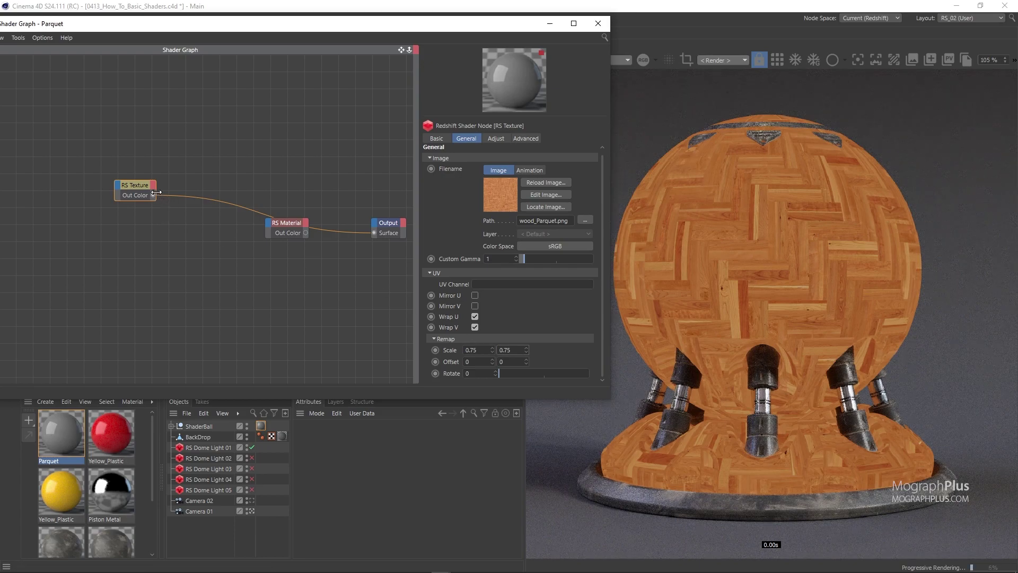
Step: Connect the texture's Out Color to the RS Material's Diffuse Color
left_click_drag(157, 192, 269, 223)
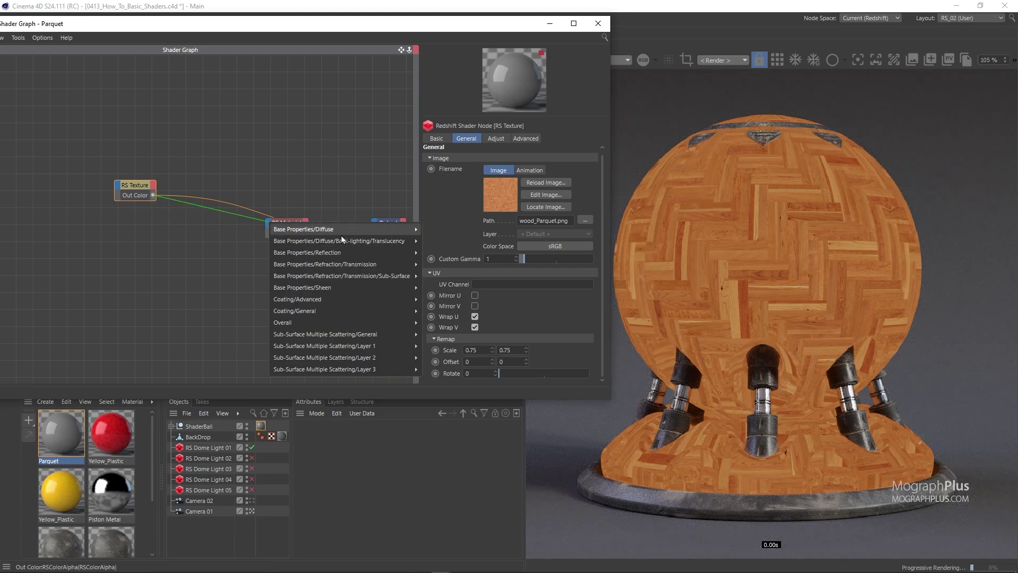
left_click(425, 231)
left_click(312, 224)
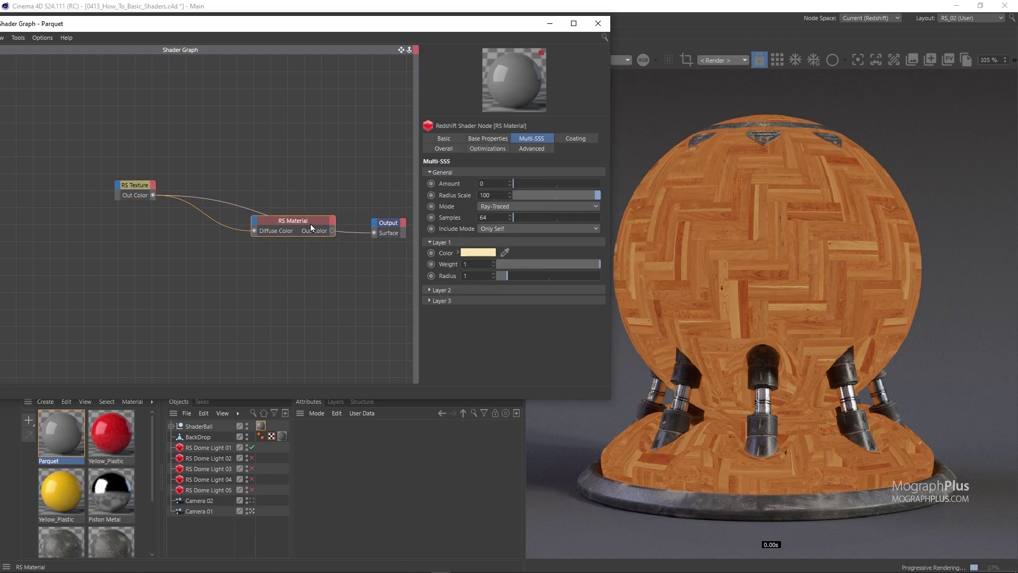
left_click(487, 138)
scroll(470, 276, "down", 1)
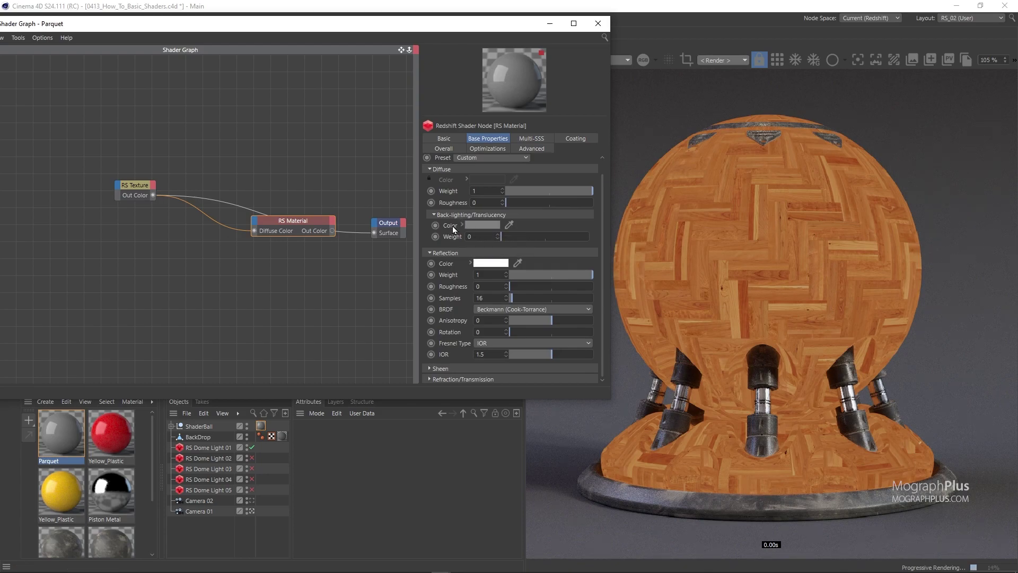
scroll(465, 271, "up", 1)
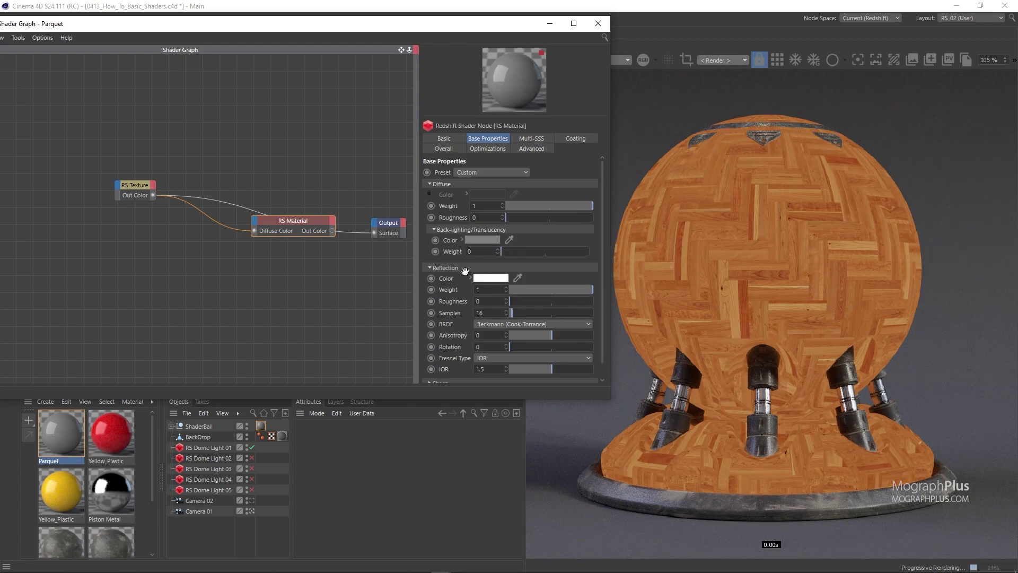
Step: Add a second RS Texture node loading the wood_Parquet_BW_02 image
left_click(162, 259)
key("shift+c")
type("texture")
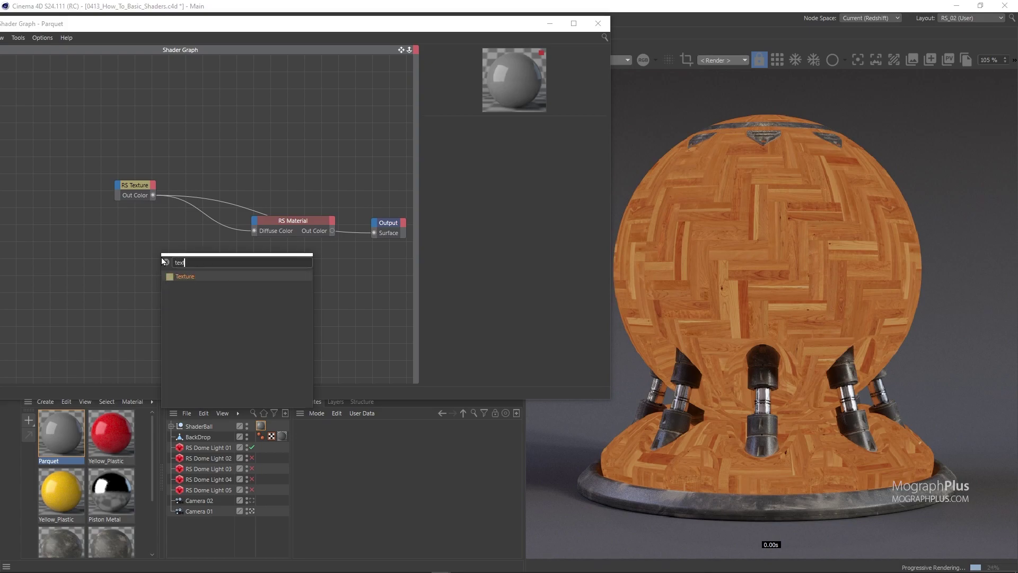
key("Return")
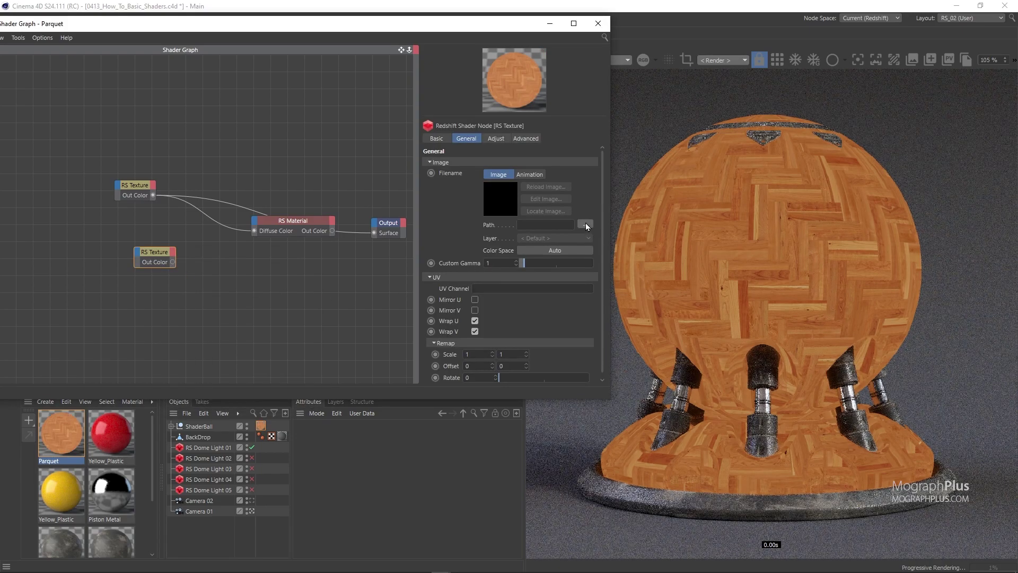
left_click(585, 224)
left_click(260, 456)
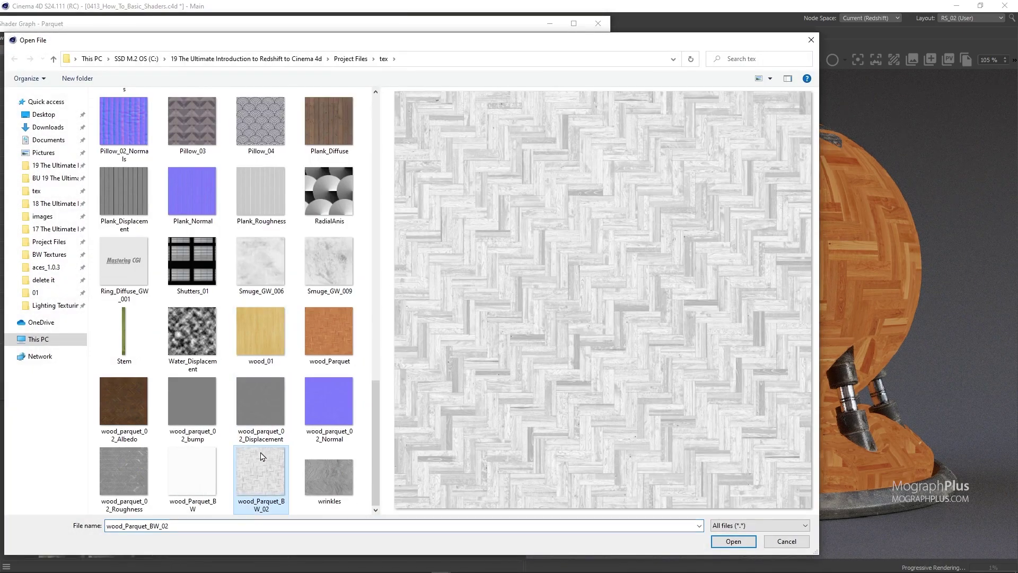
double_click(260, 456)
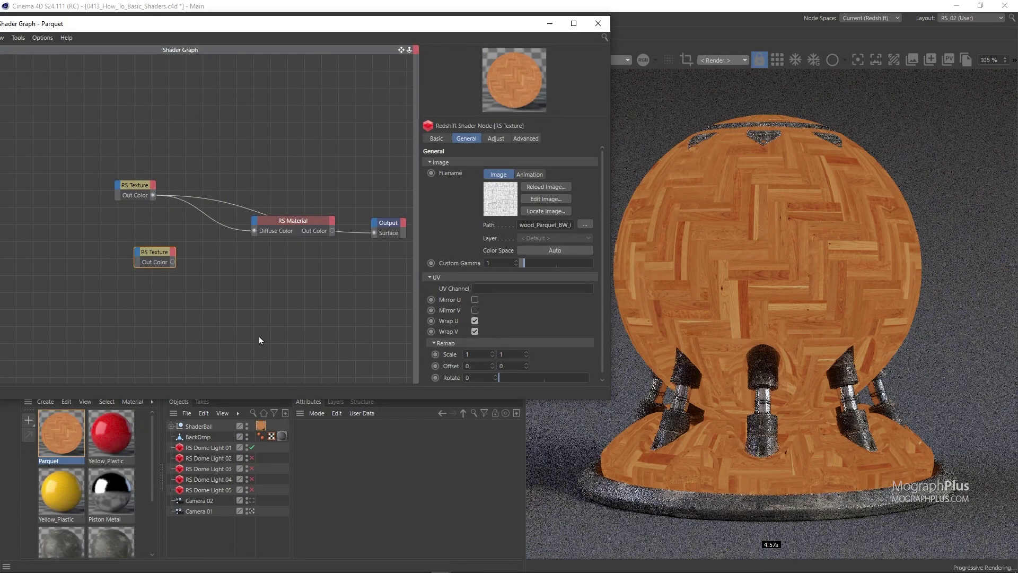
left_click_drag(162, 255, 150, 255)
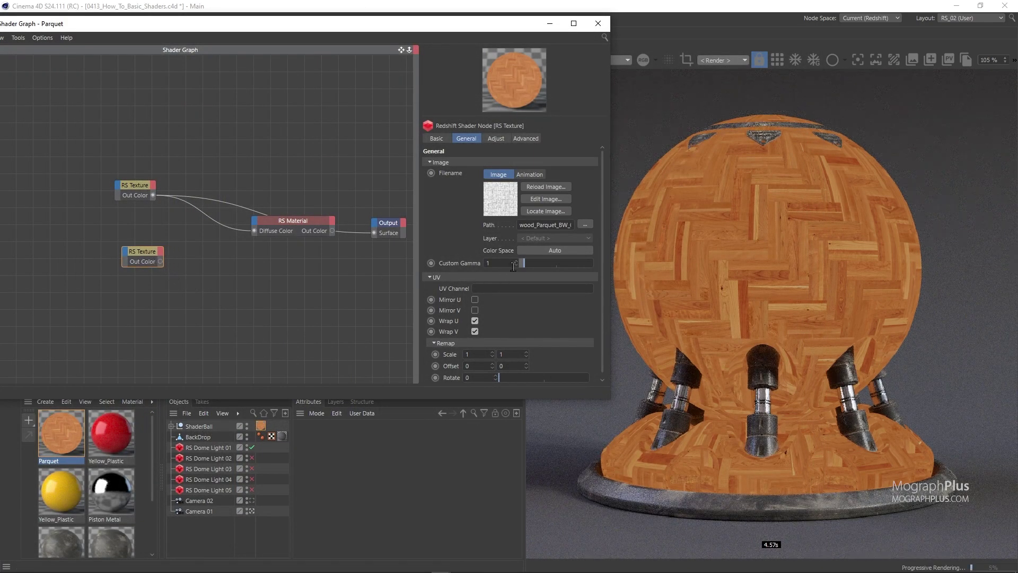
Step: Set that texture's colour space to Raw and its scale to 0.75 on both axes
left_click(549, 251)
left_click(546, 298)
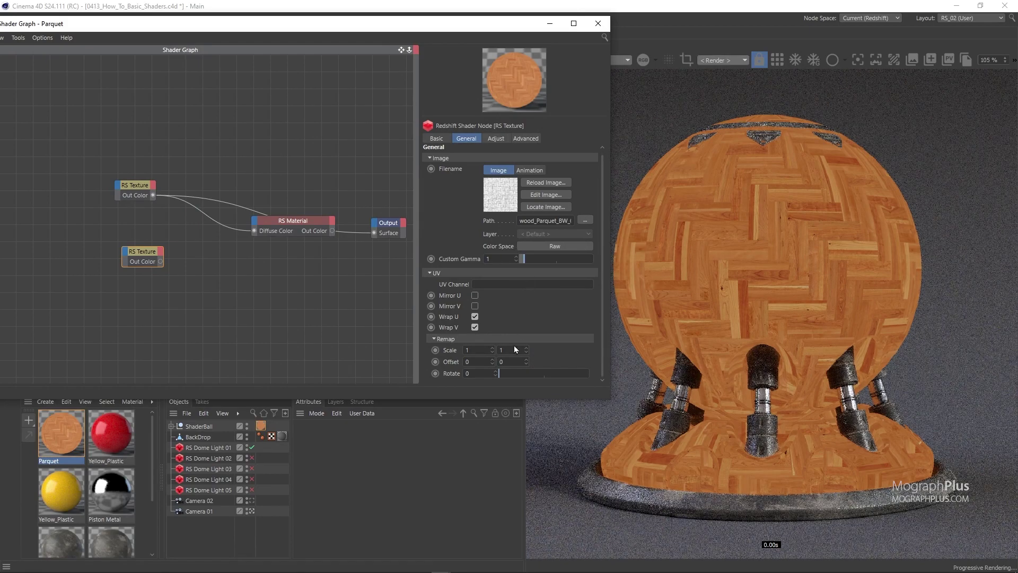
left_click(488, 350)
type(".7")
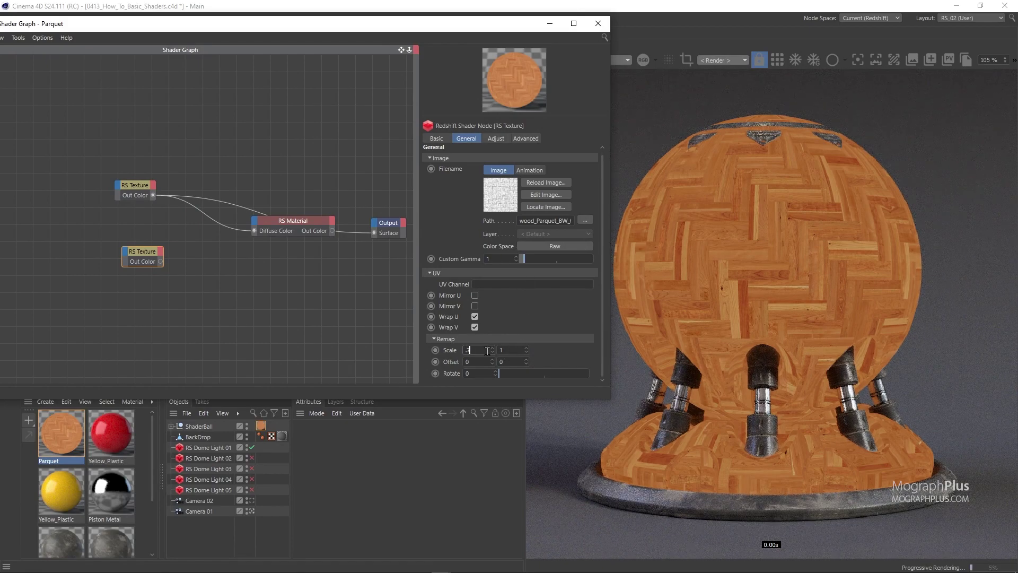
type("5")
key("Tab")
type(".75")
key("Return")
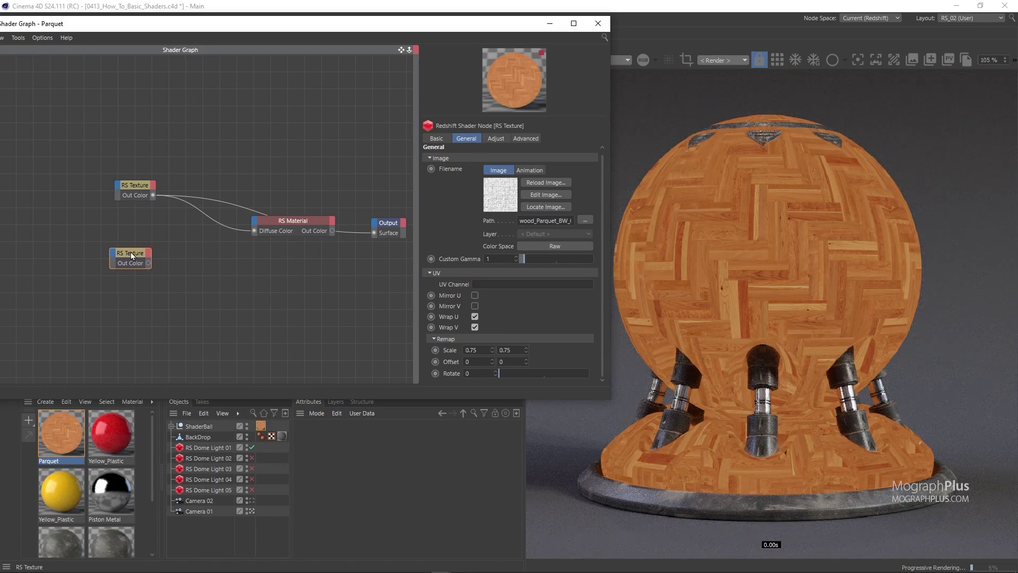
Step: Add an RS Color Invert node and place it beside the wood_Parquet_BW_02 texture
left_click_drag(385, 26, 421, 36)
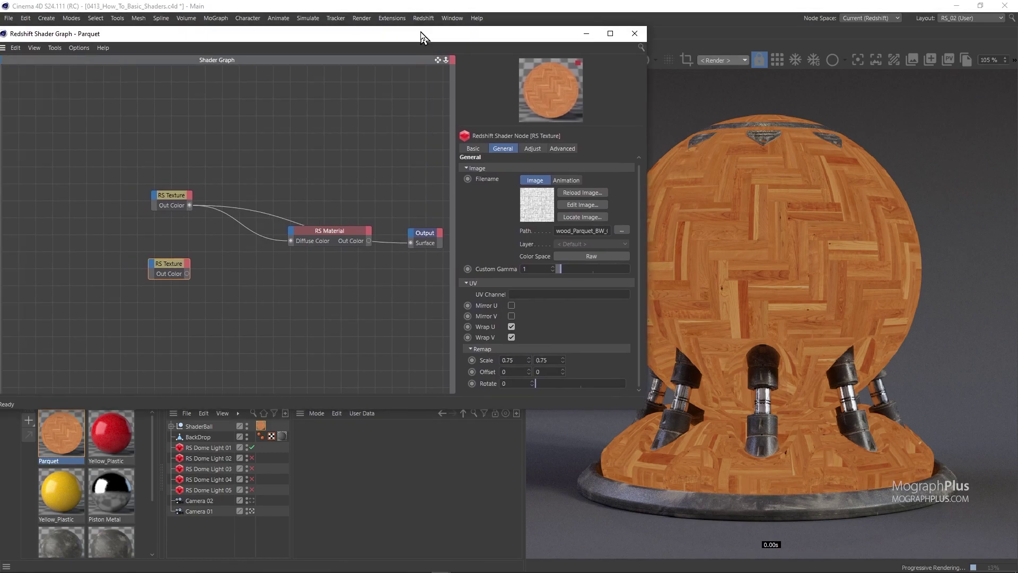
left_click(235, 272)
key("Tab")
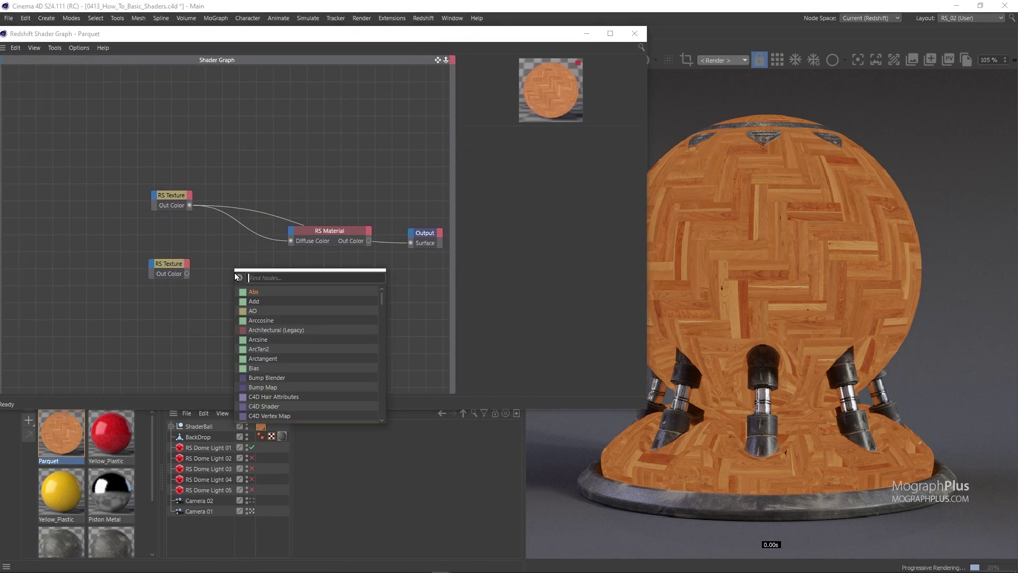
type("inver")
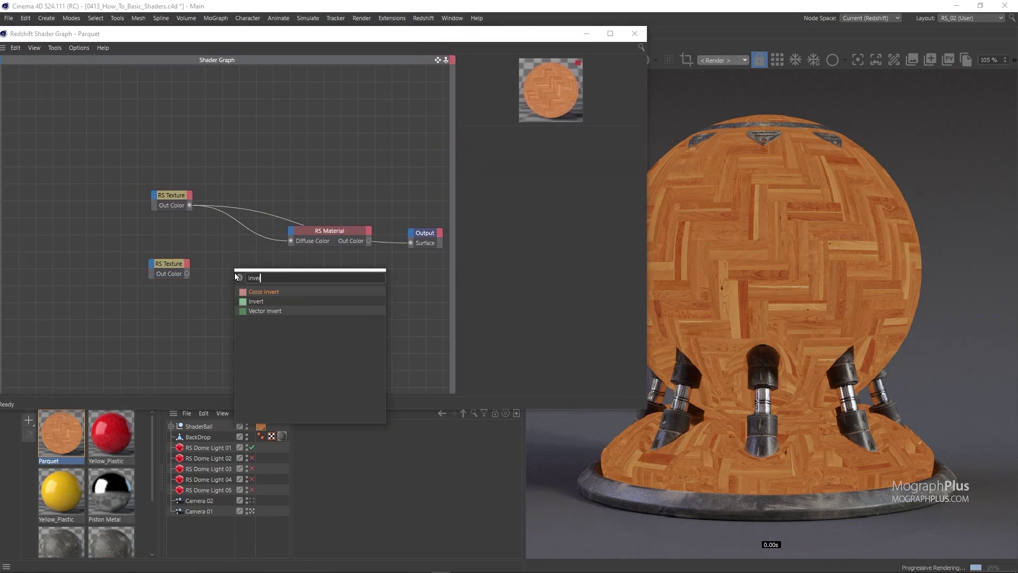
type("e")
key("Return")
left_click_drag(174, 267, 122, 262)
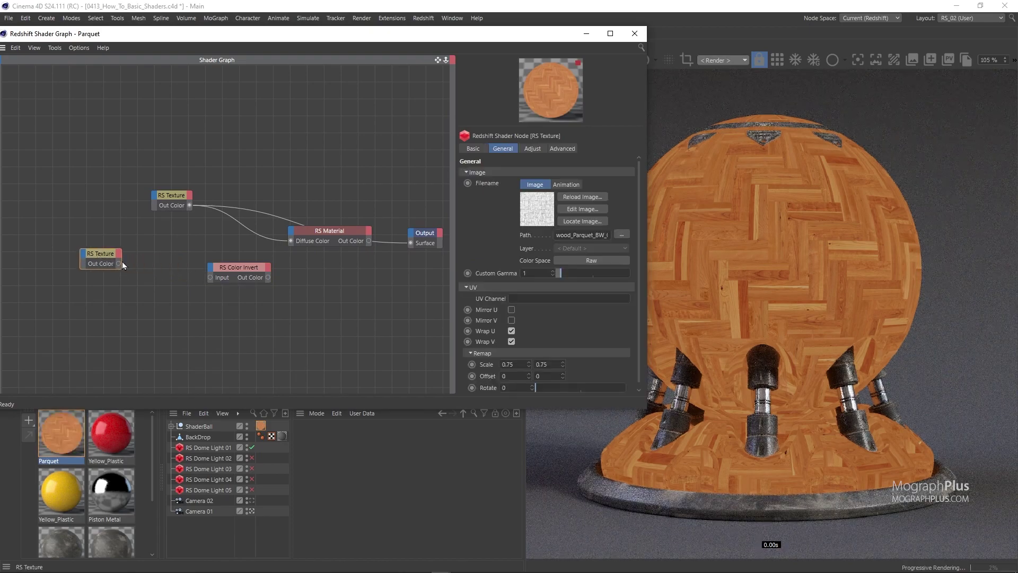
left_click(232, 276)
left_click_drag(219, 268, 158, 270)
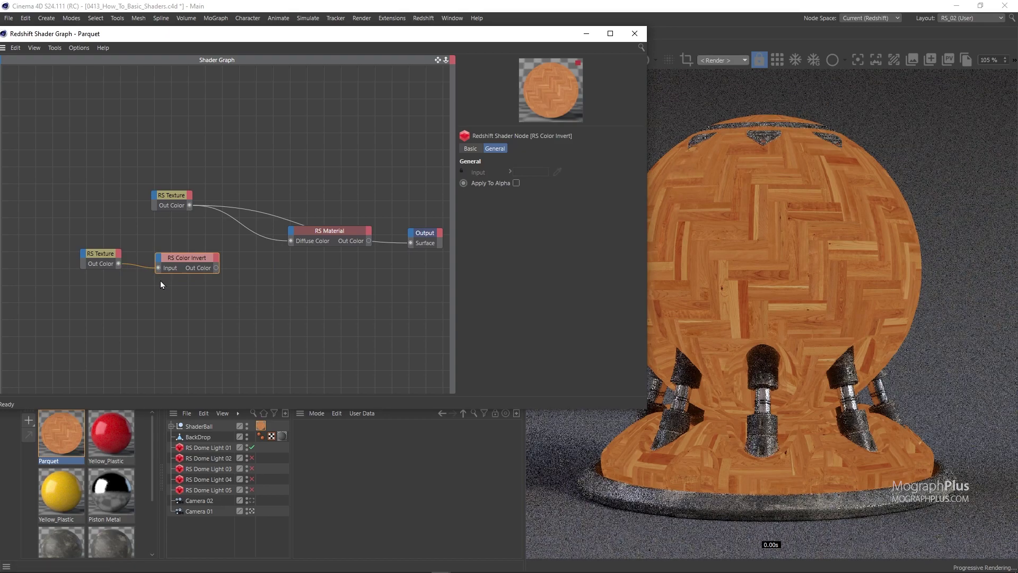
Step: Search the node list for a 'ramp' node on the empty canvas
left_click(261, 270)
double_click(261, 270)
type("ramp")
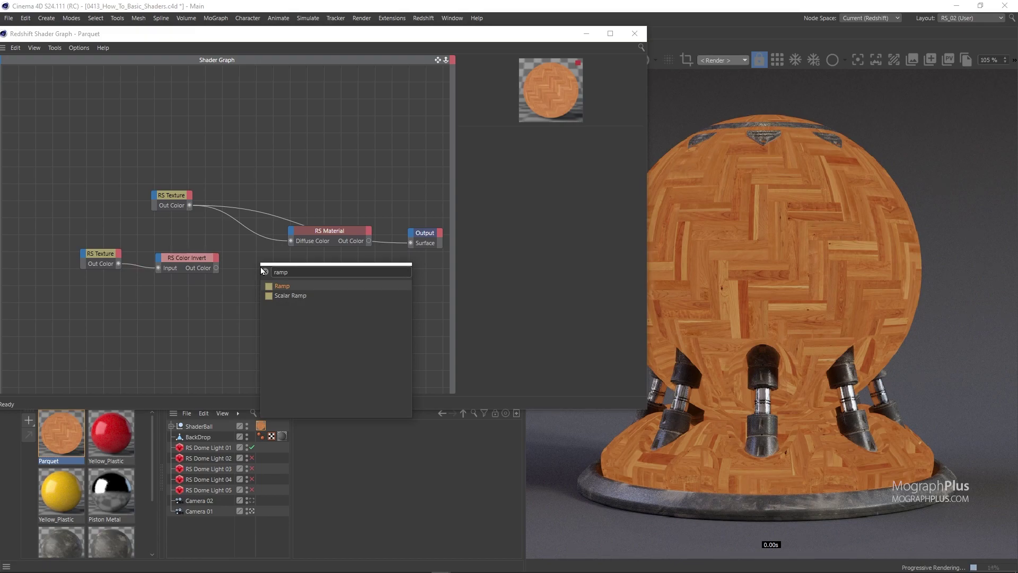
Step: Add a Scalar Ramp fed by the Color Invert output, with its start point raised to 0.2
key("Down")
key("Return")
left_click_drag(296, 311, 102, 252)
left_click_drag(254, 263, 193, 263)
left_click(191, 262)
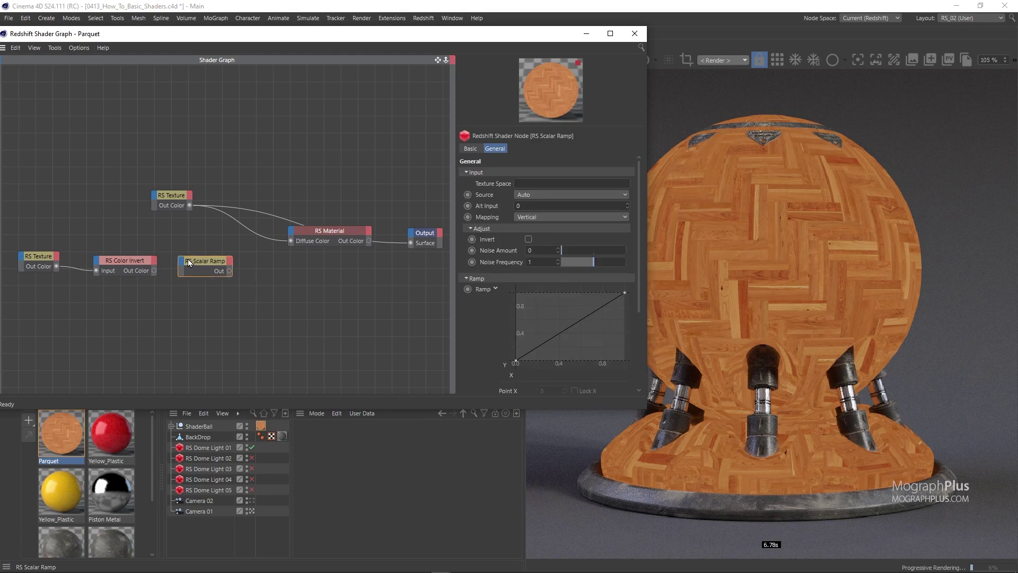
left_click_drag(185, 263, 411, 243)
left_click(244, 266)
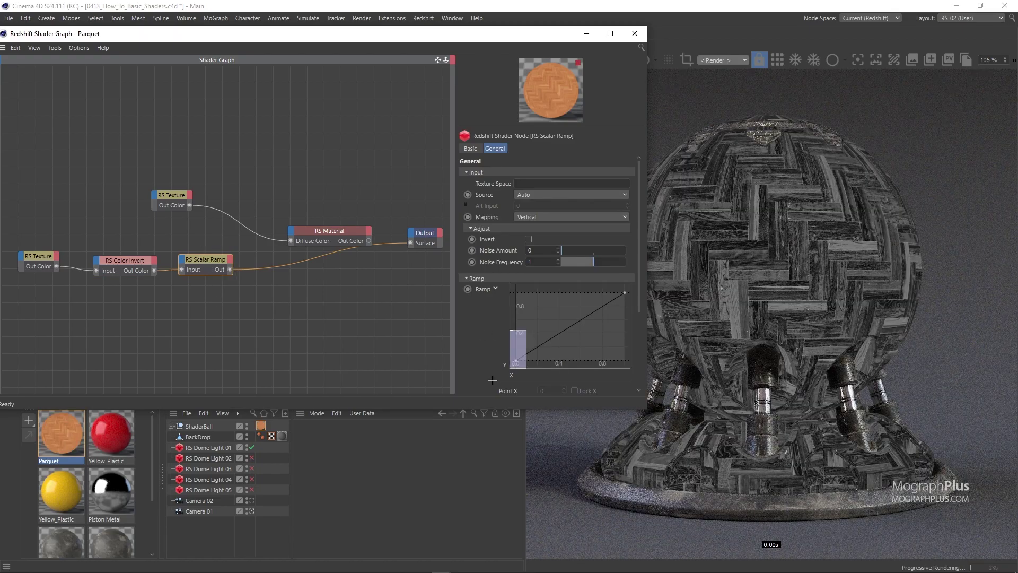
scroll(554, 319, "down", 3)
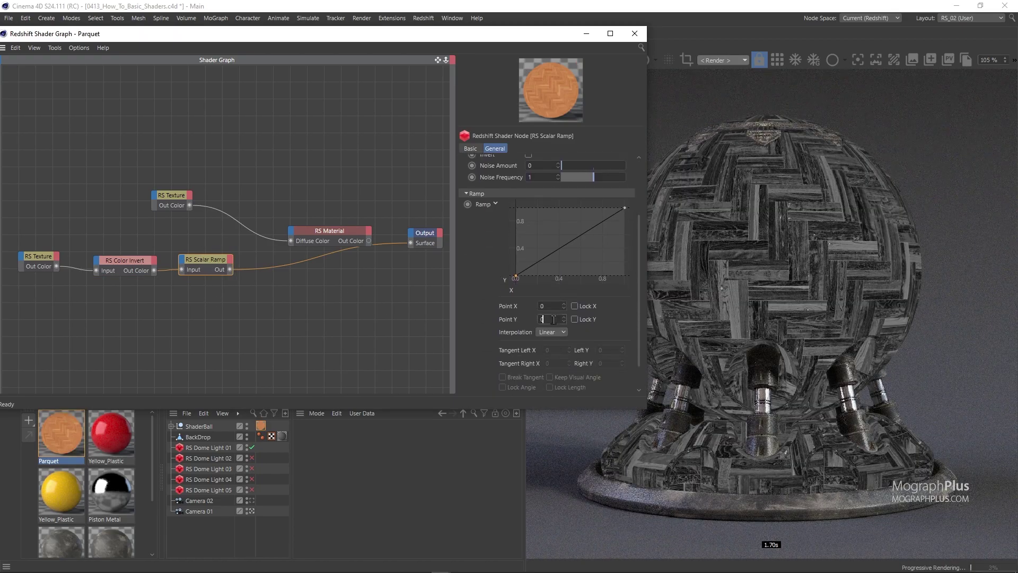
key("Return")
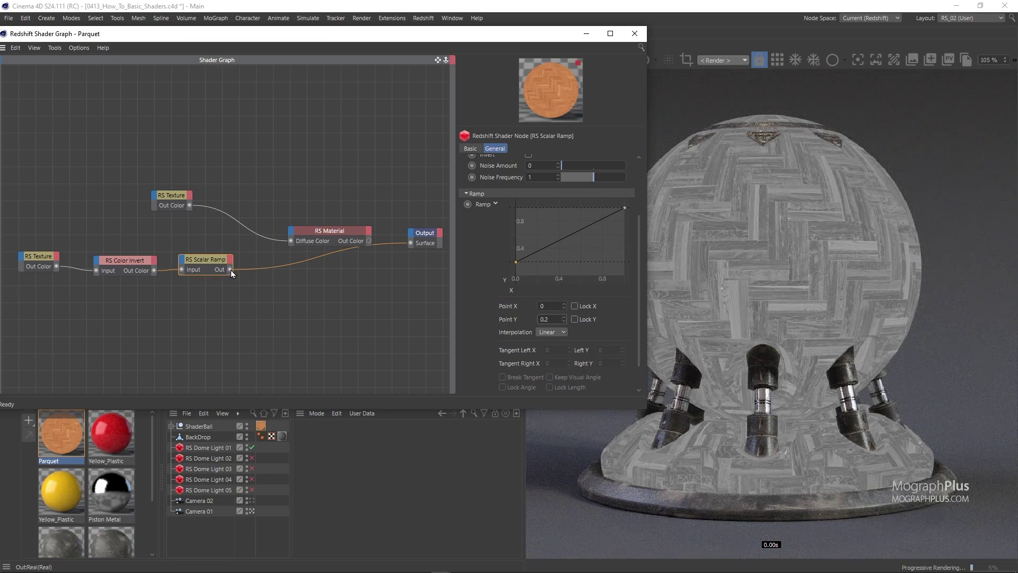
Step: Wire the Scalar Ramp output into the RS Material's Refl Roughness
left_click_drag(289, 237, 291, 236)
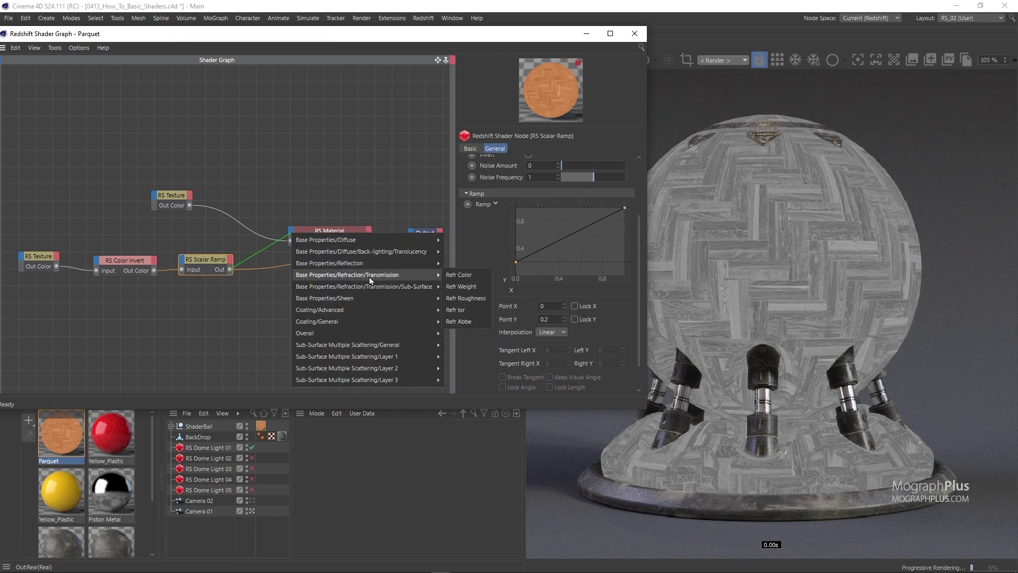
mouse_move(377, 264)
left_click(465, 287)
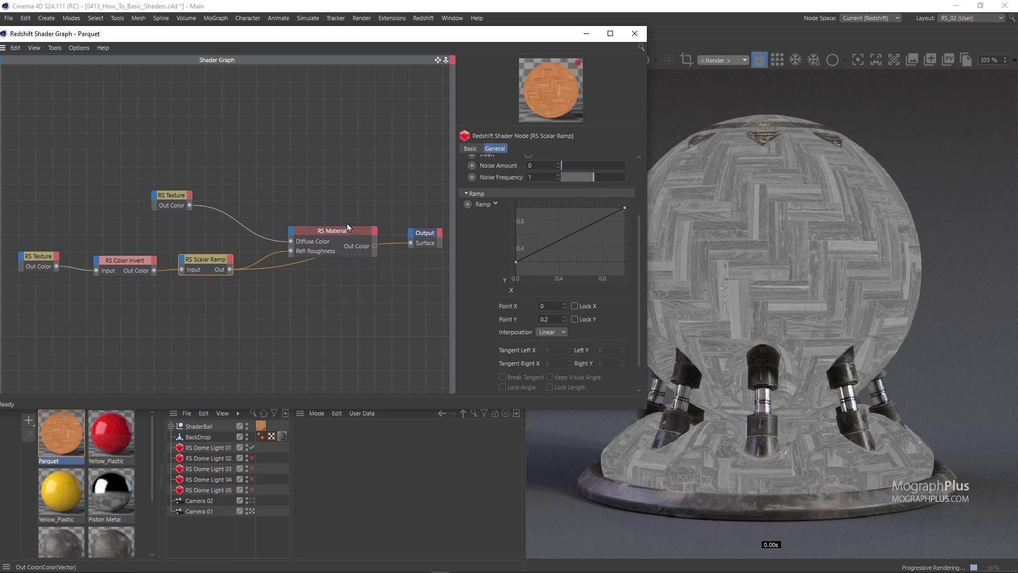
left_click(336, 239)
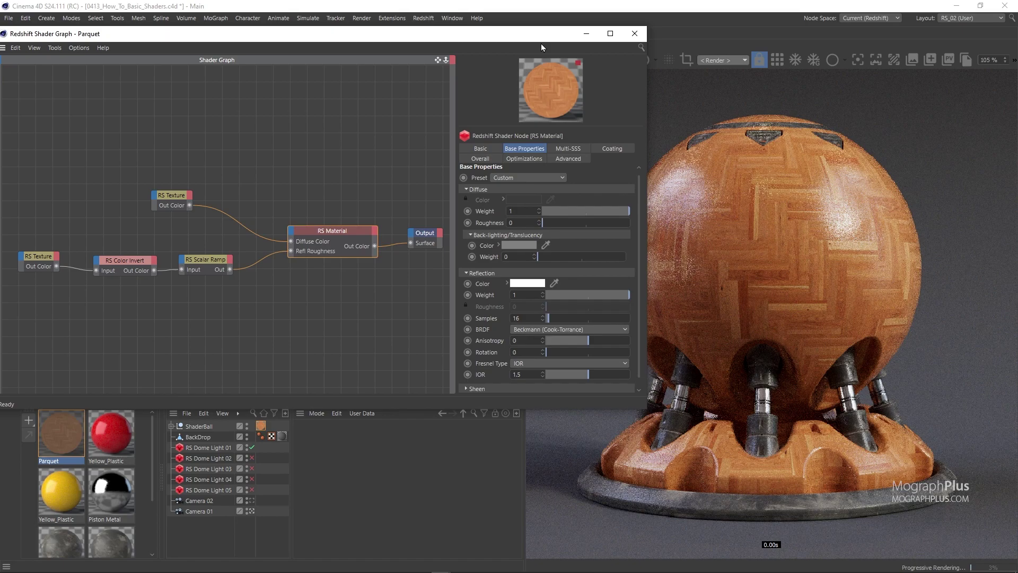
Step: Add another RS Texture node that loads the wood_Parquet_BW image
left_click_drag(541, 44, 507, 49)
middle_click_drag(226, 204, 266, 183)
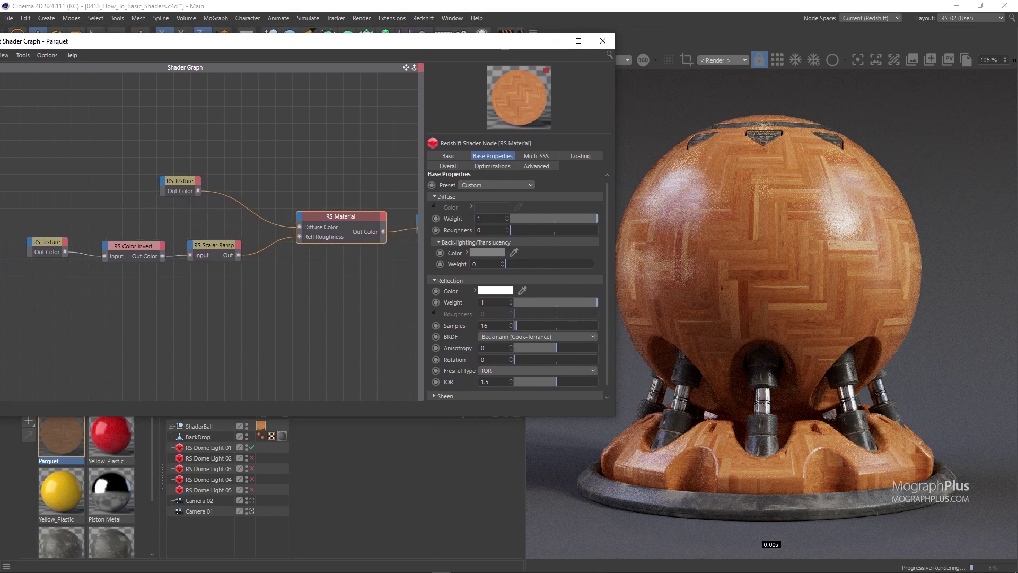
left_click(47, 246)
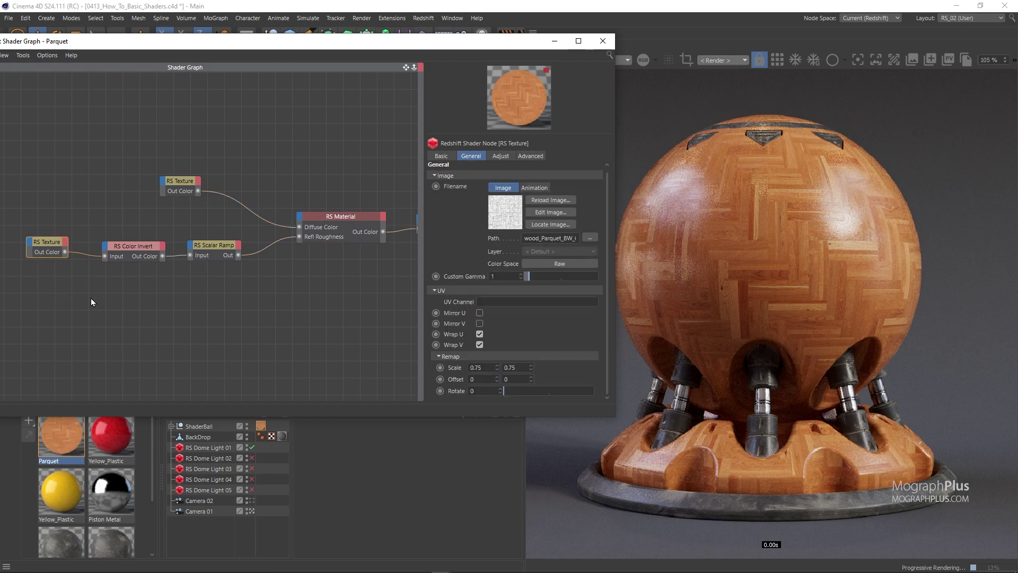
middle_click_drag(158, 318, 160, 306)
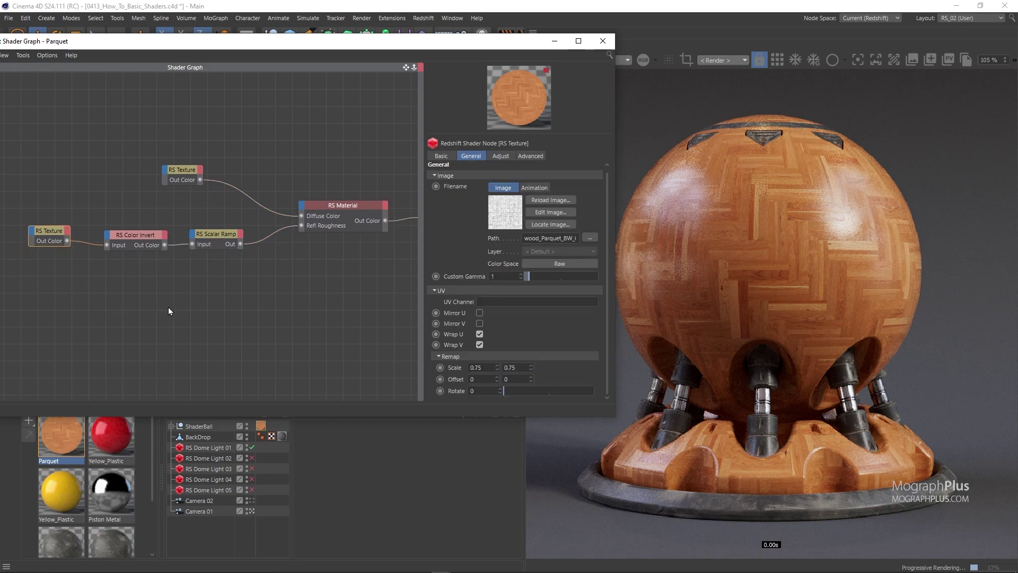
left_click(168, 311)
key("Tab")
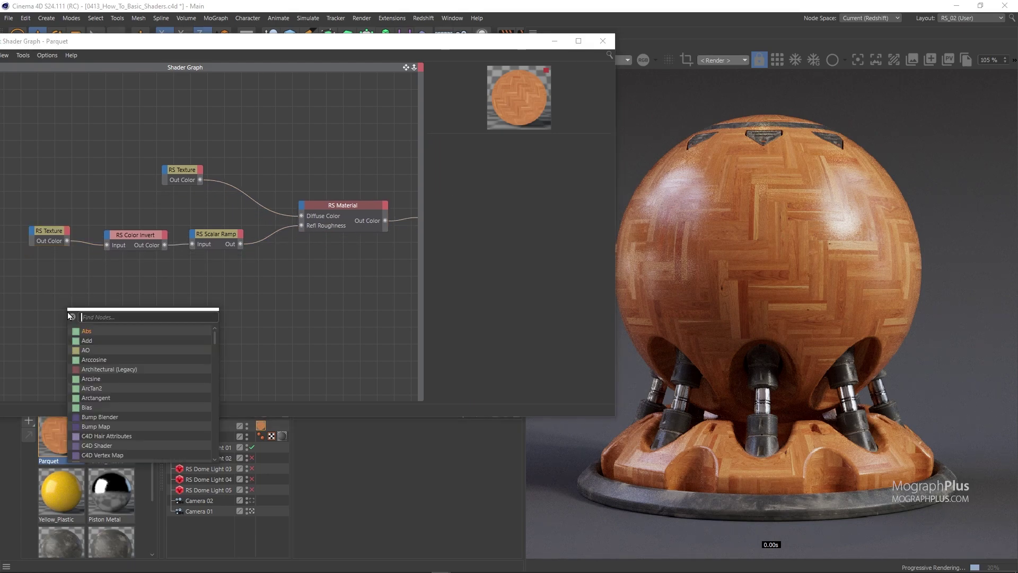
type("tex")
left_click(90, 340)
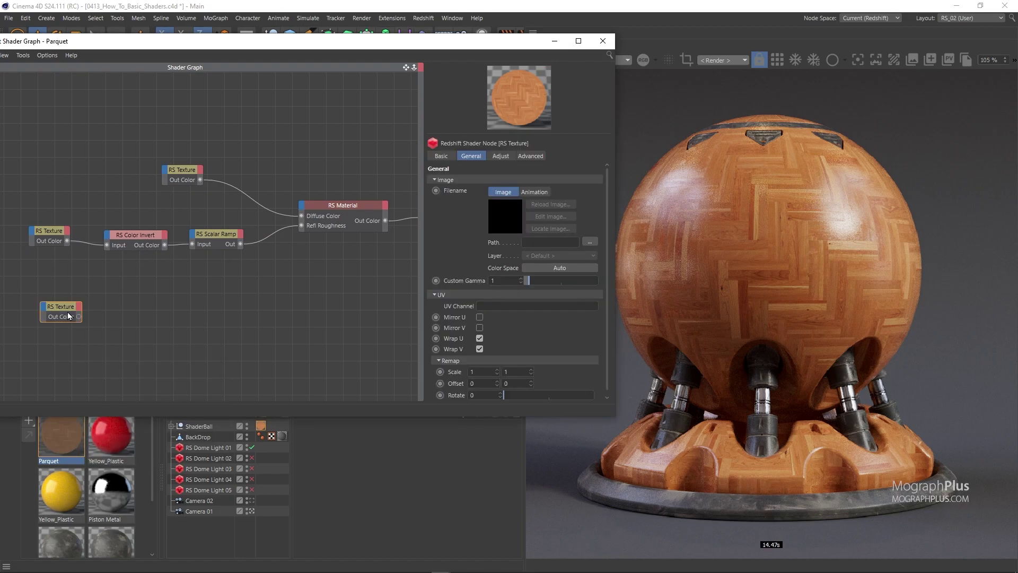
left_click(590, 242)
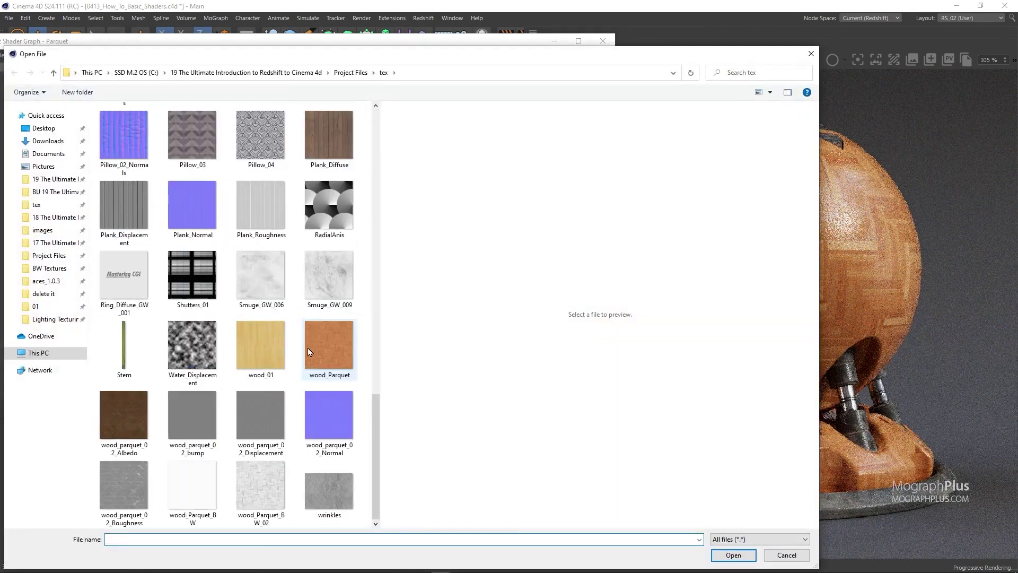
left_click(182, 482)
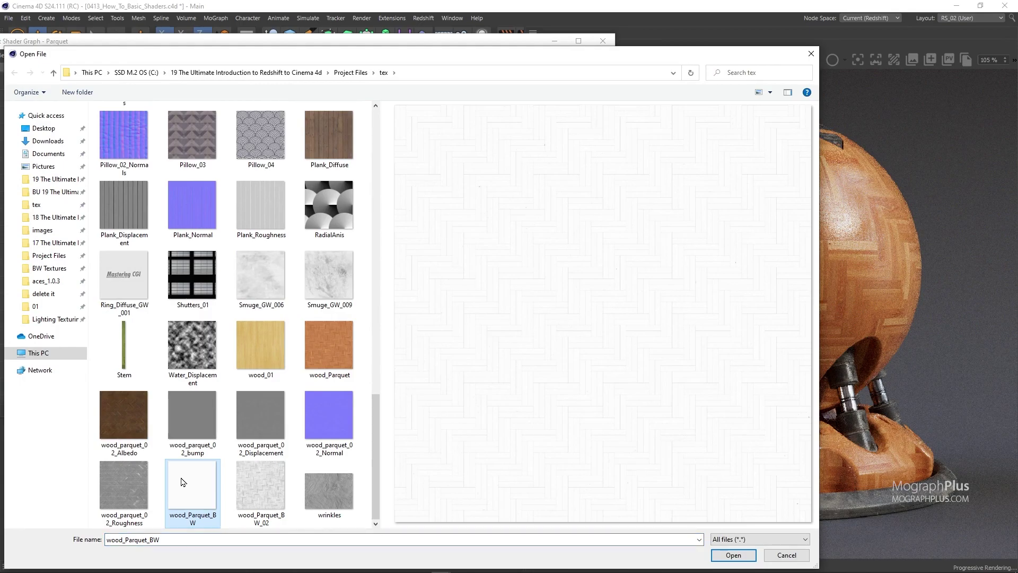
double_click(182, 482)
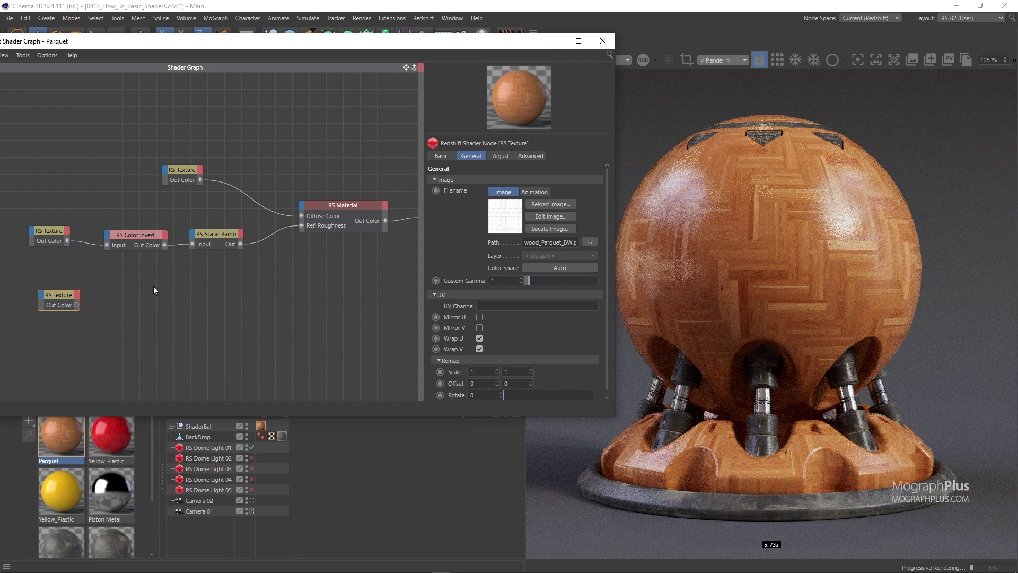
Step: Give the wood_Parquet_BW texture 0.75 scale on both axes and Raw colour space
scroll(499, 355, "down", 1)
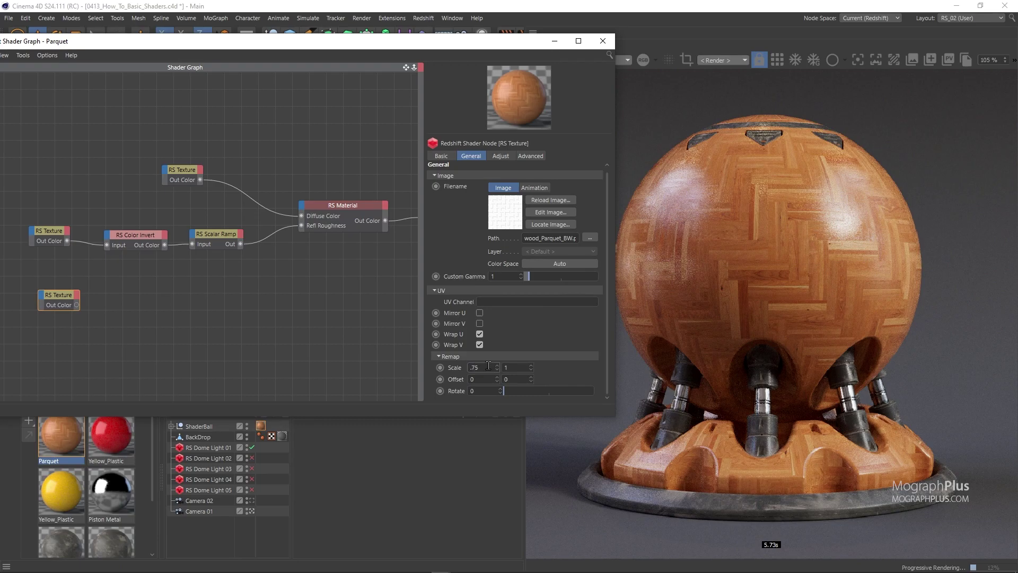
key("Tab")
type(".75")
key("Return")
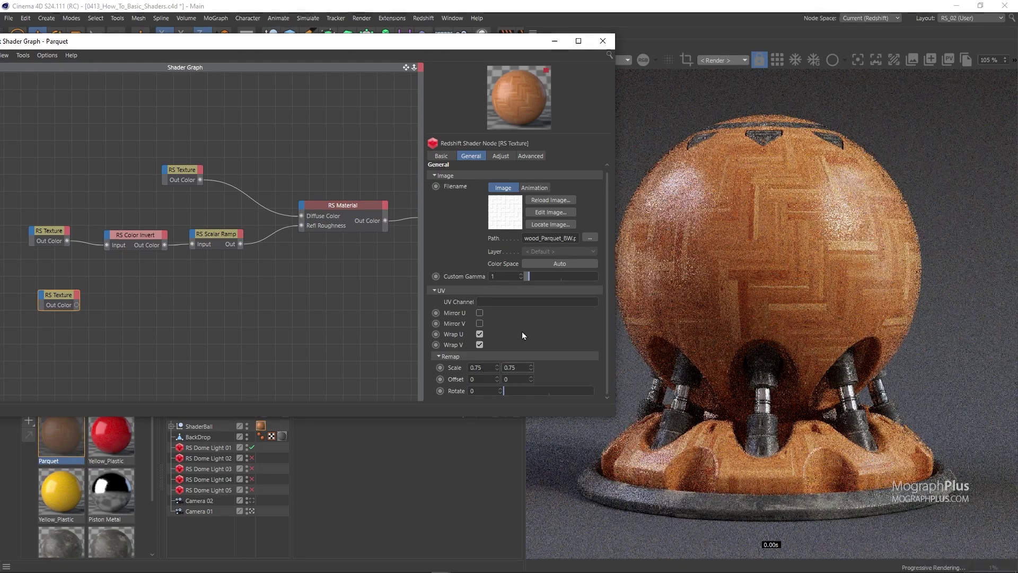
left_click(543, 263)
left_click(551, 302)
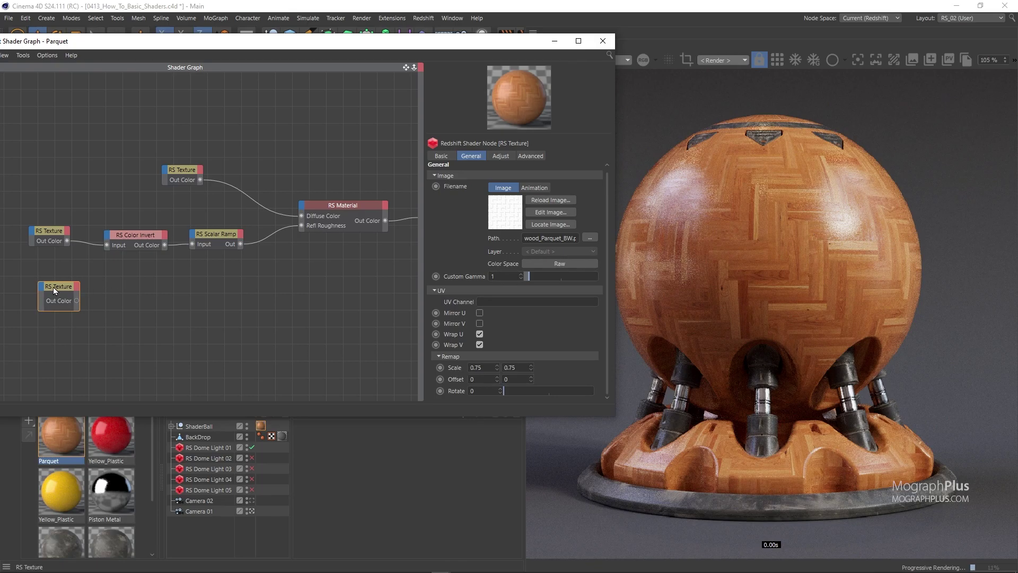
left_click(226, 292)
Step: Add an RS Color Layer node and preview its output on the ball
key("Tab")
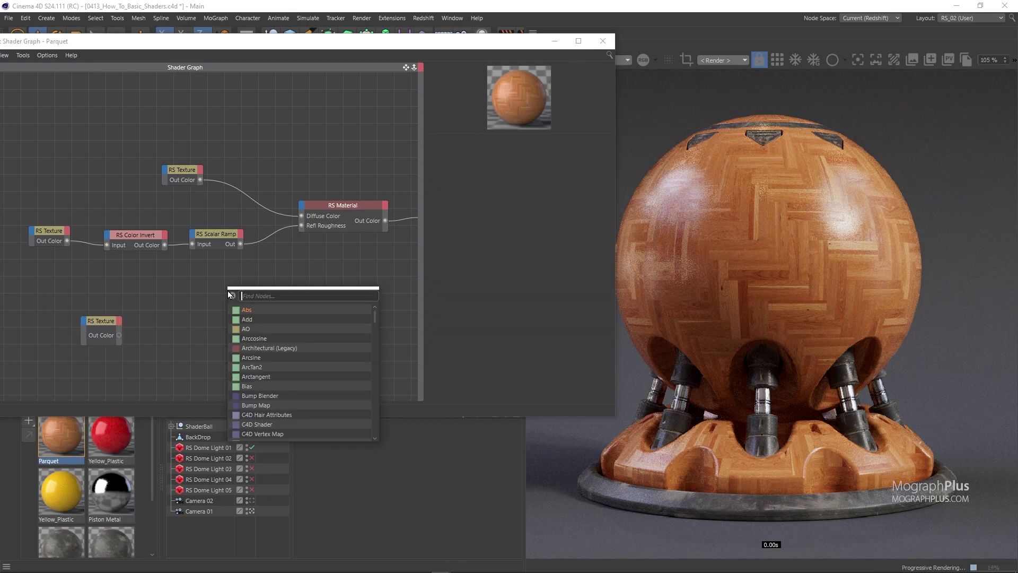
type("layer")
key("Return")
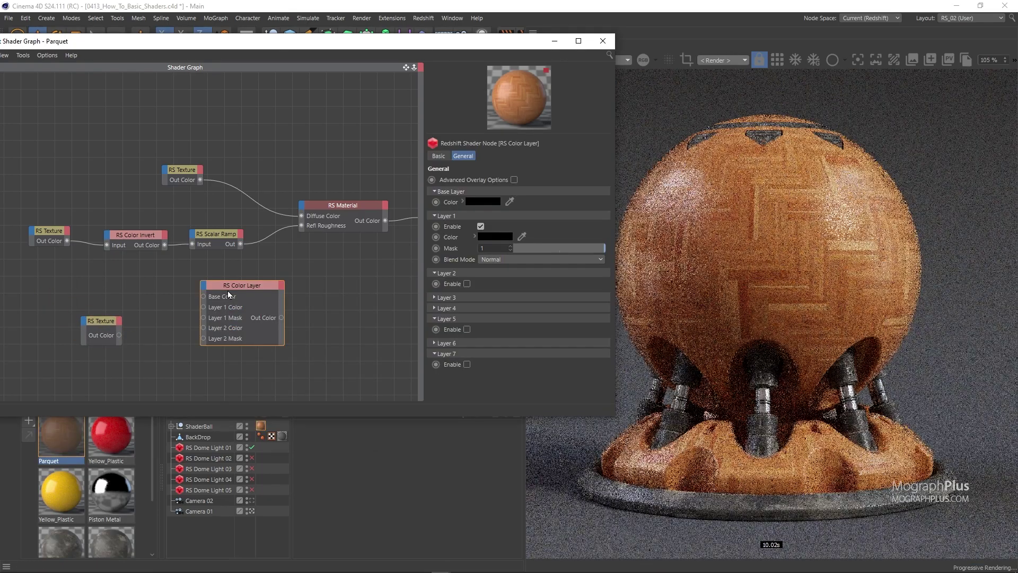
left_click_drag(282, 317, 414, 218)
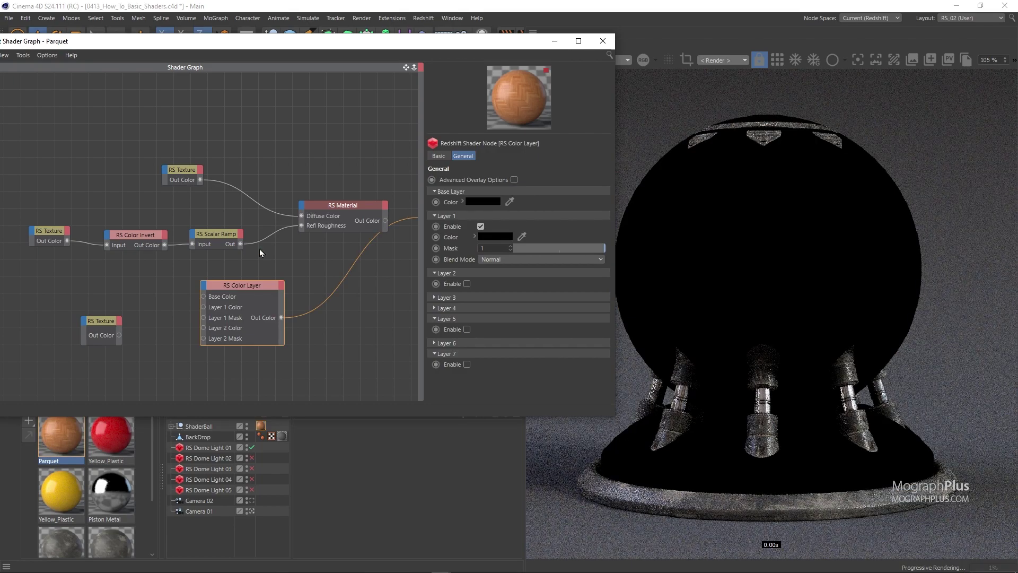
left_click_drag(247, 289, 183, 302)
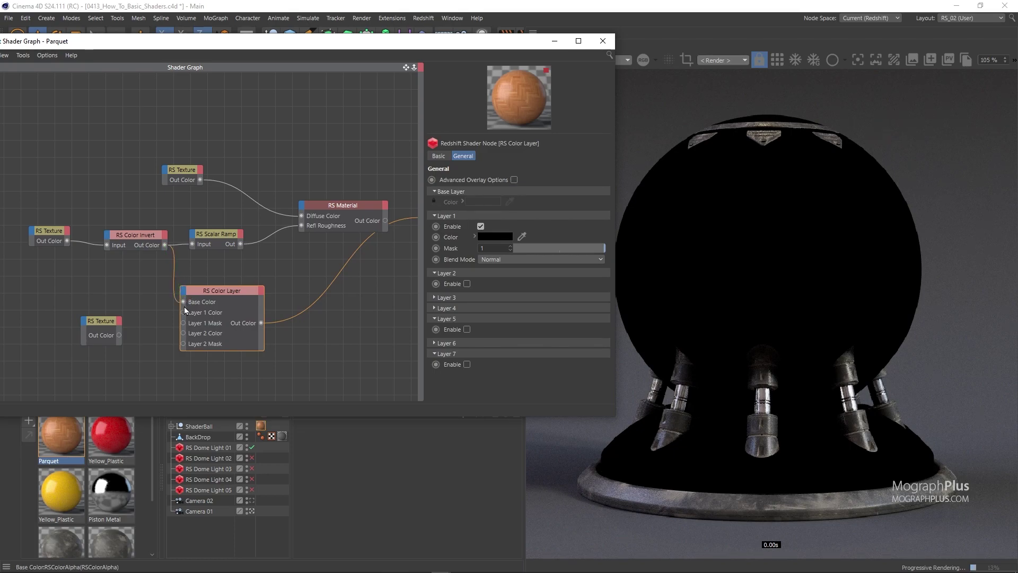
Step: Plug the wood_Parquet_BW texture into the Color Layer's Layer 1 Color
left_click(104, 326)
left_click_drag(117, 344, 115, 340)
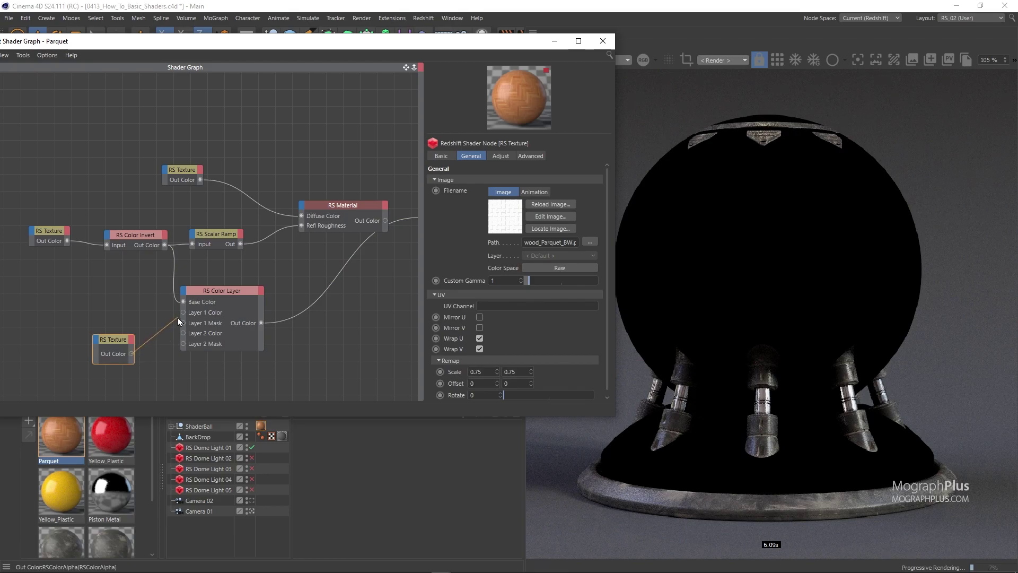
left_click_drag(177, 317, 184, 313)
left_click_drag(117, 339, 105, 341)
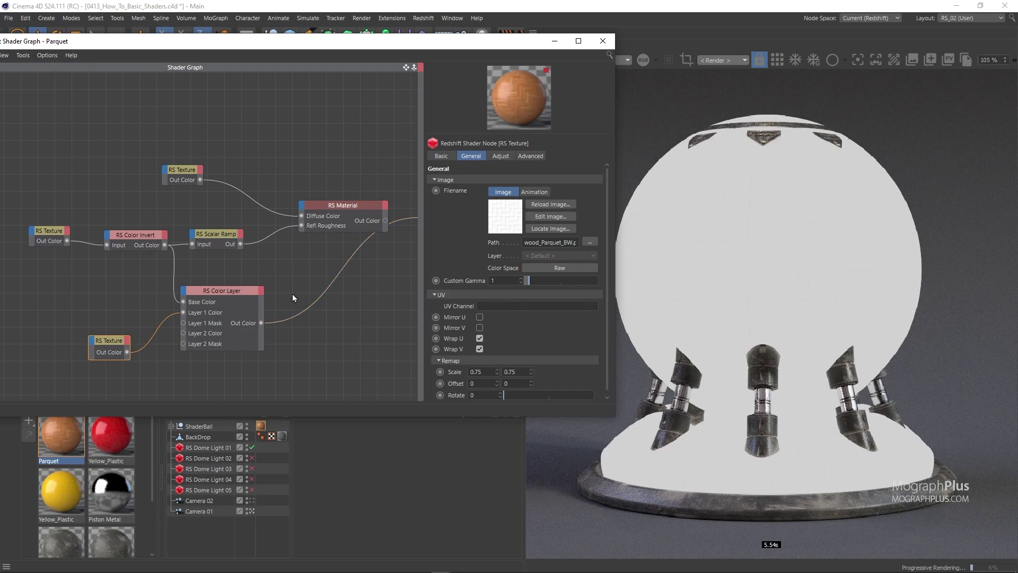
Step: Set the Color Layer's Layer 1 Mask to 0.8 and wire the RS Material back to the Output
left_click_drag(208, 334, 209, 334)
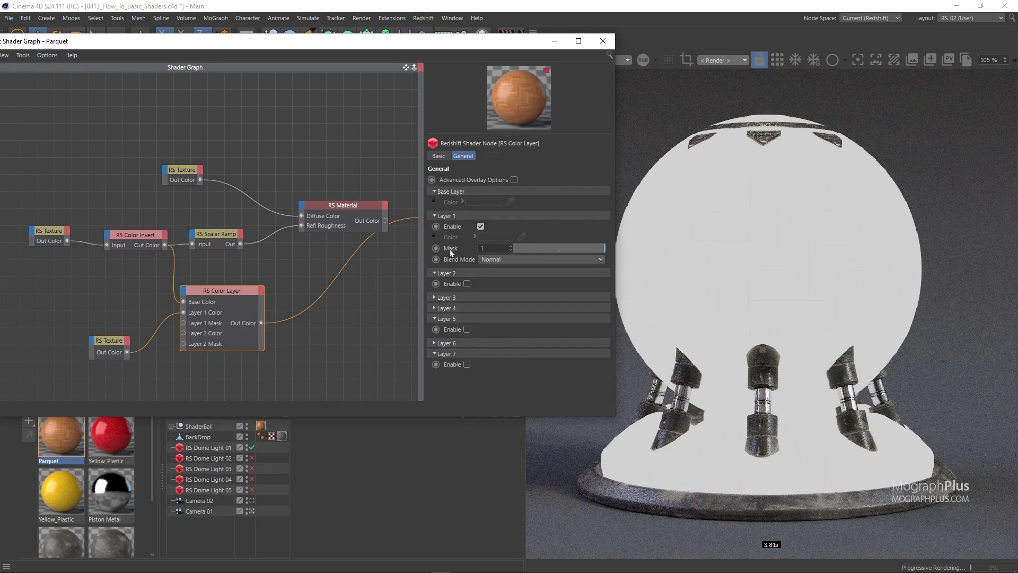
left_click_drag(549, 253, 588, 253)
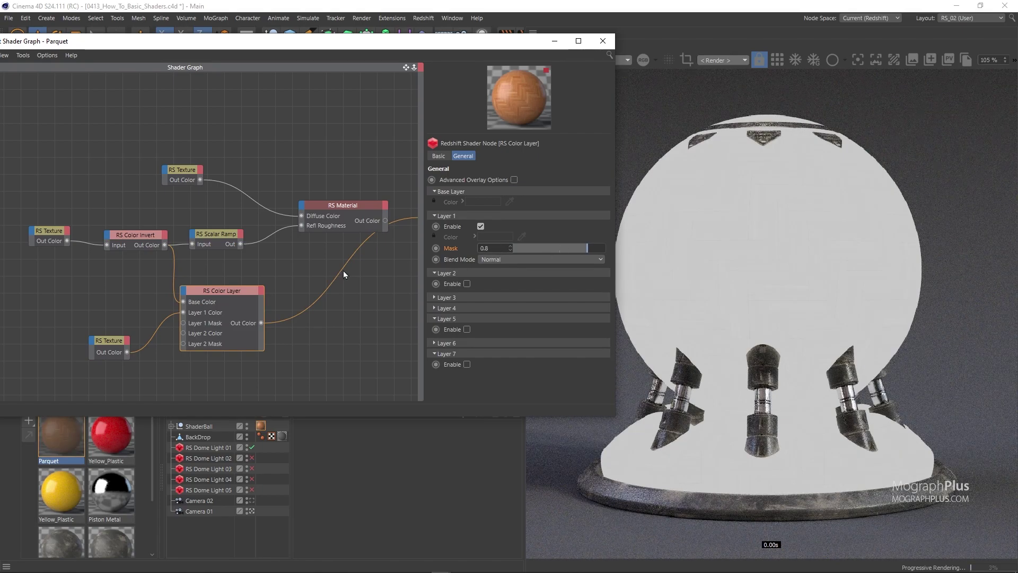
left_click_drag(330, 215, 330, 217)
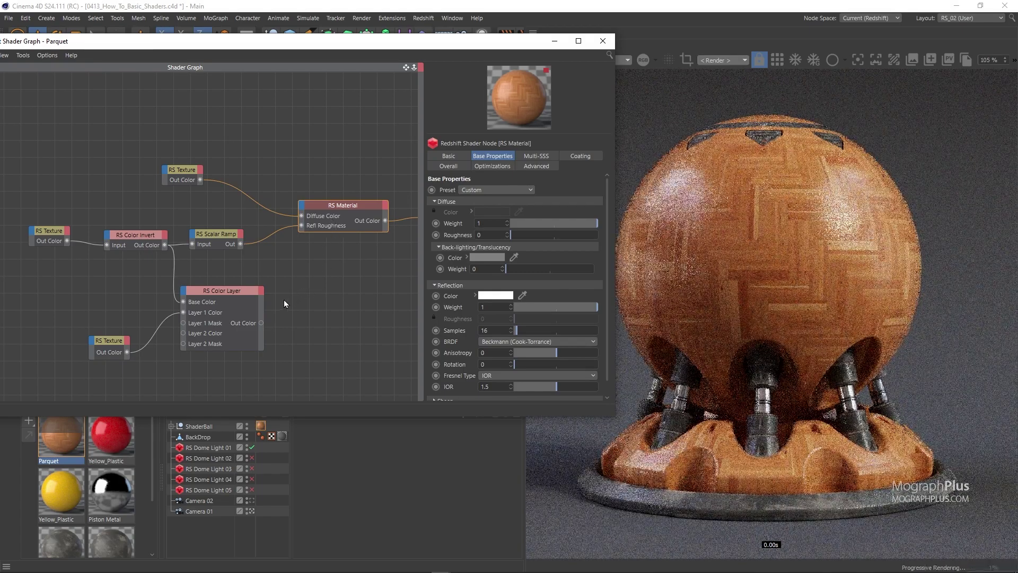
left_click(297, 321)
middle_click_drag(297, 322, 212, 317)
mouse_move(344, 183)
left_mouse_down()
mouse_move(273, 213)
mouse_move(339, 201)
left_mouse_up()
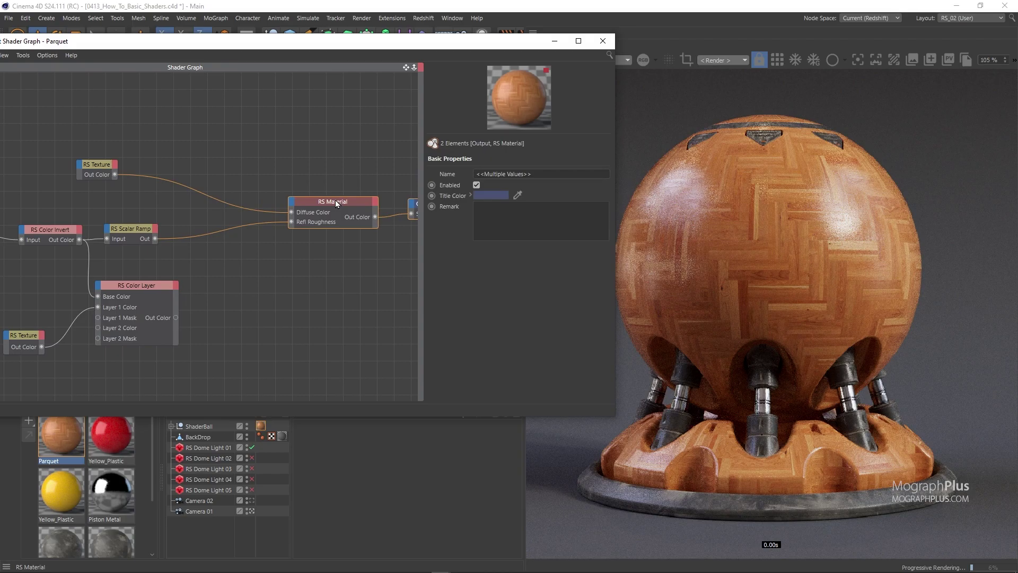
double_click(263, 303)
Step: Add an RS Bump Map fed by the Color Layer and connect it to the material's Bump Input
type("bump")
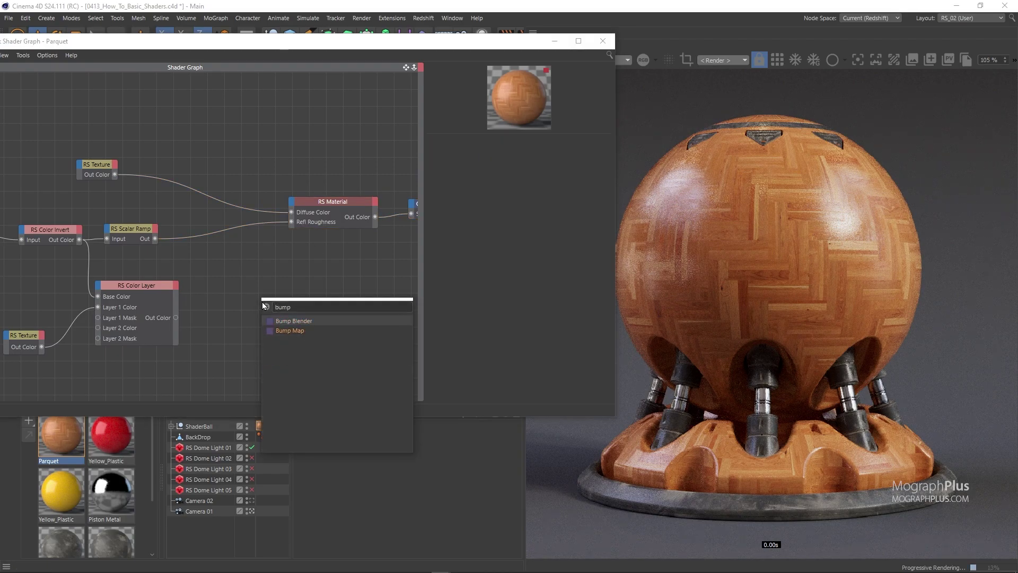
key("Return")
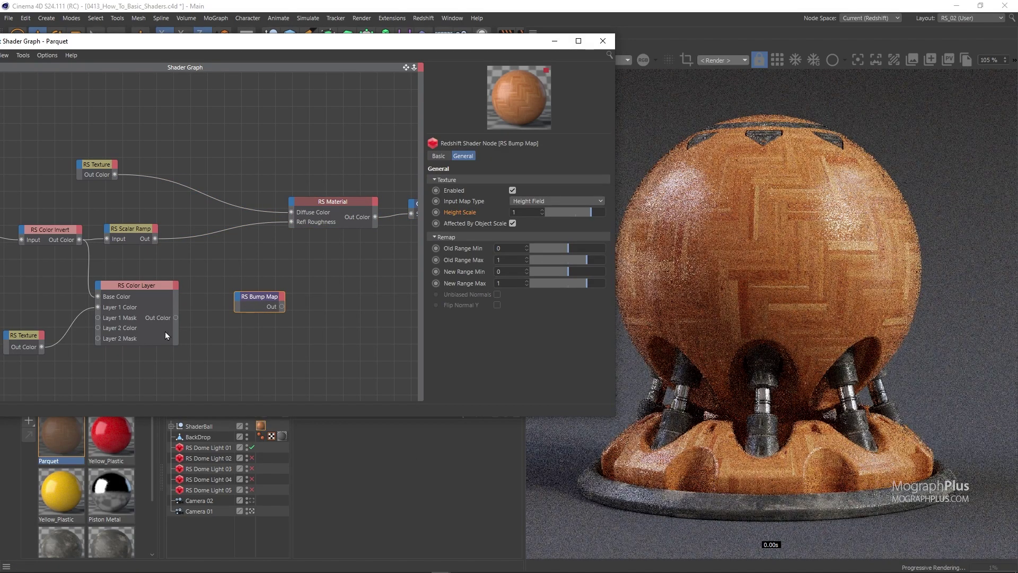
left_click_drag(176, 317, 238, 295)
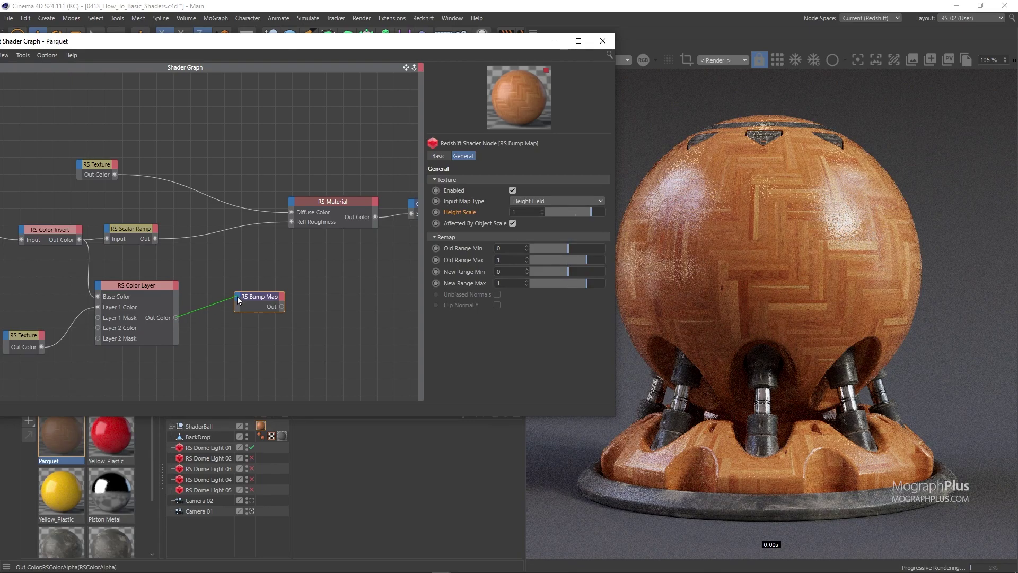
left_click(288, 316)
left_click_drag(265, 301, 295, 204)
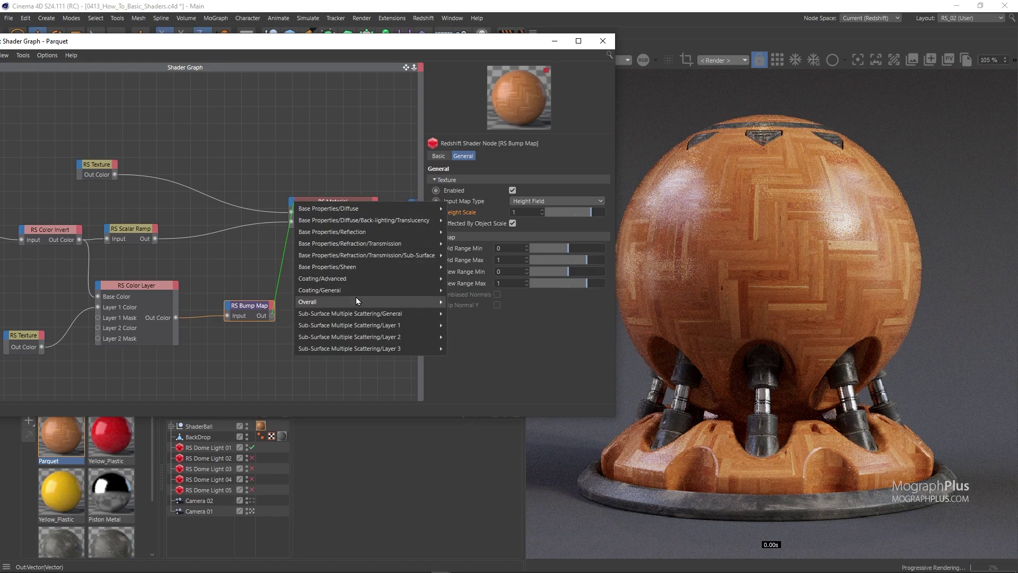
mouse_move(361, 302)
left_click(464, 338)
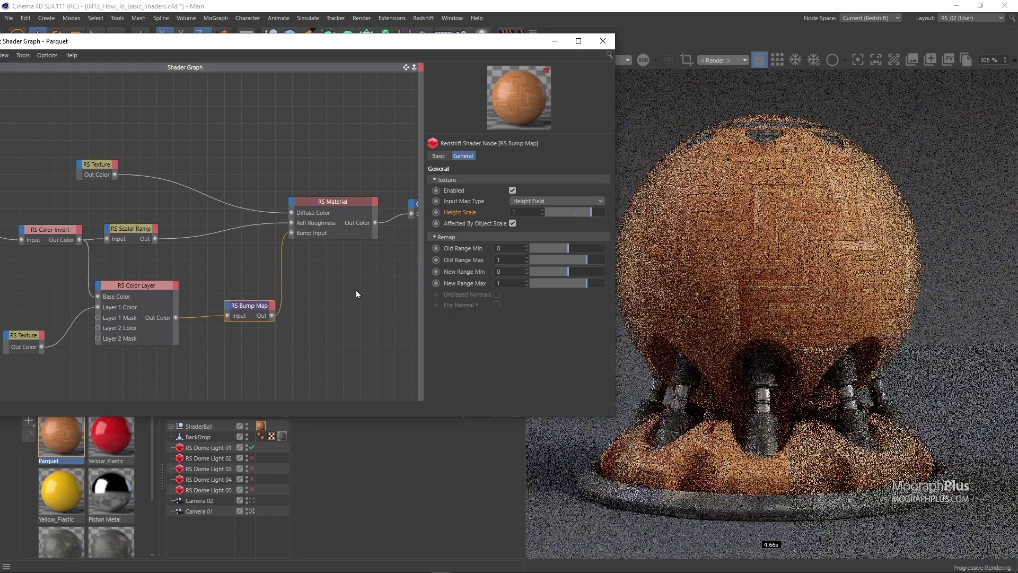
Step: Set the Bump Map's Height Scale to 0.3
scroll(232, 285, "down", 1)
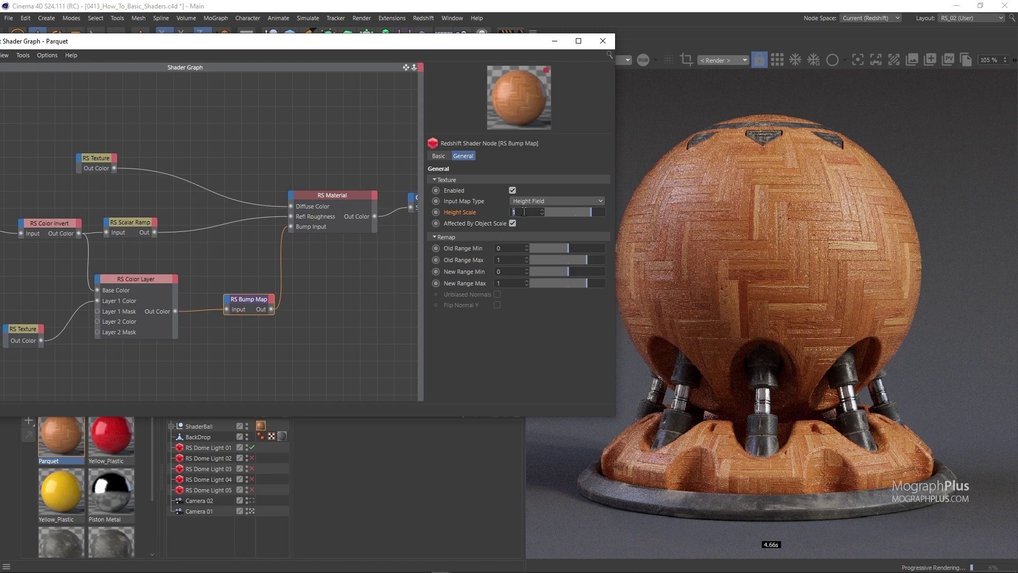
type("0.3")
key("Return")
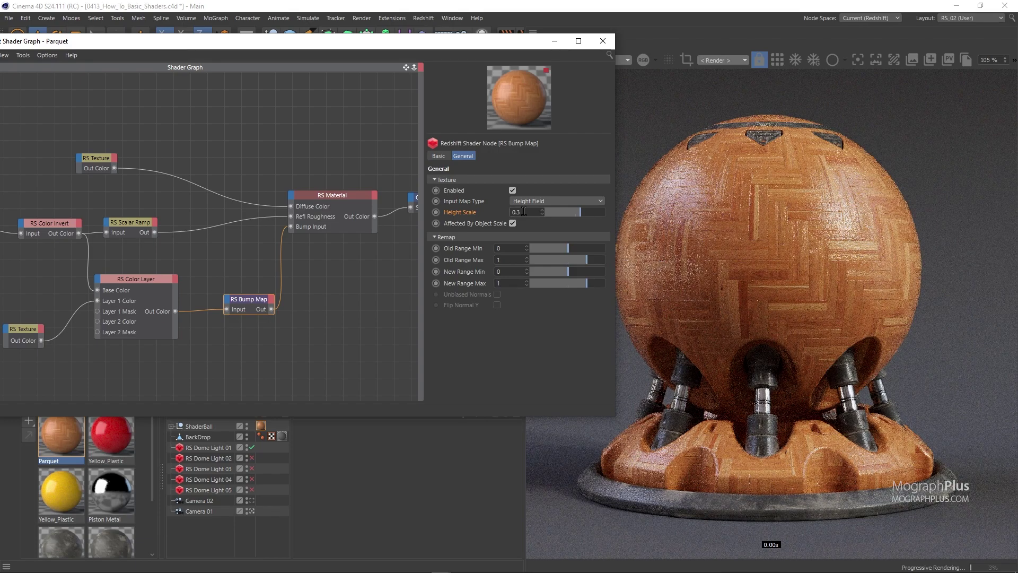
Step: Copy the Maxon Noise, Bump Map and Bump Blender nodes from Yellow_Plastic and paste them below the Parquet network
left_click(121, 436)
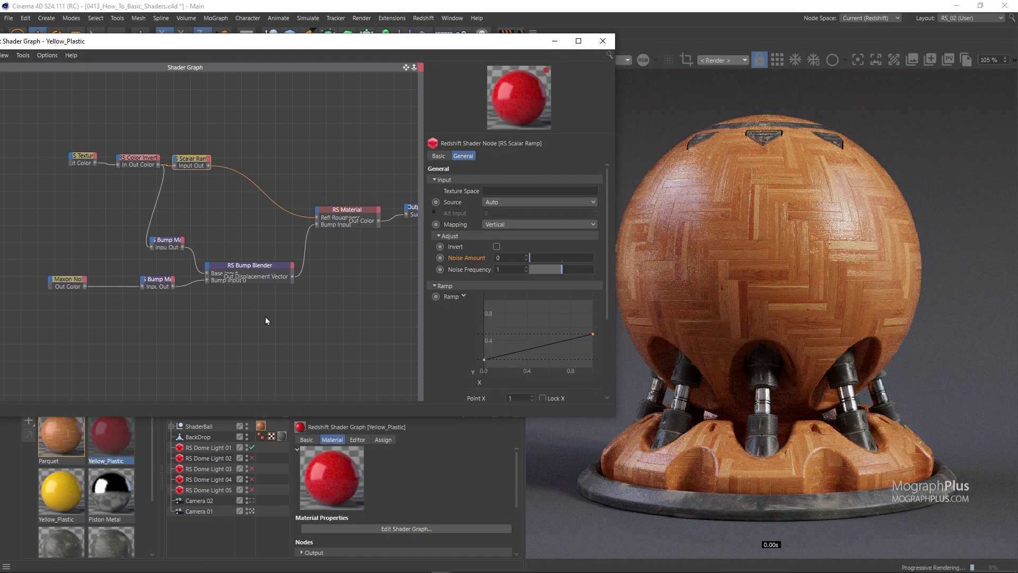
left_click_drag(267, 321, 41, 258)
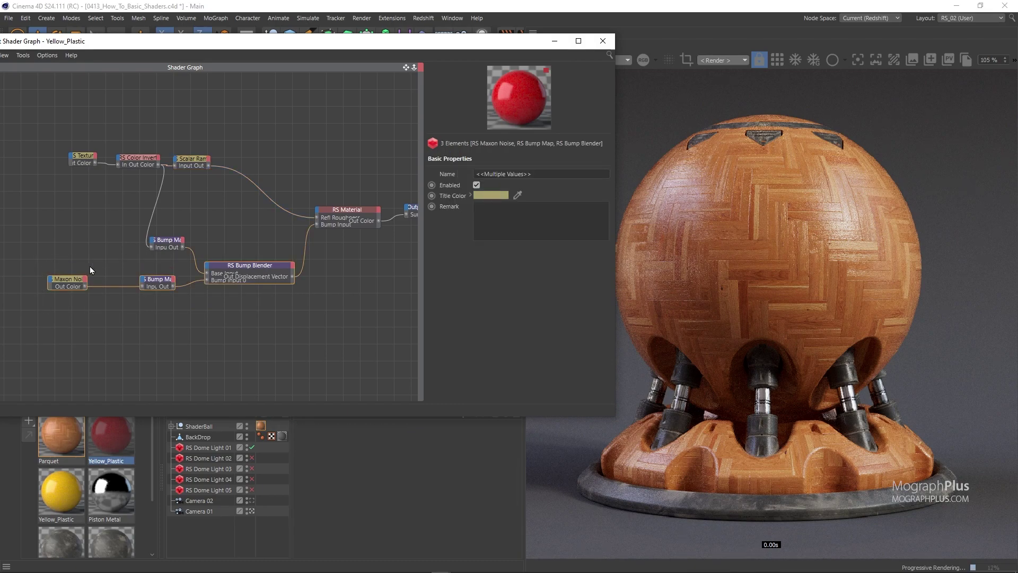
left_click(62, 429)
scroll(160, 340, "down", 3)
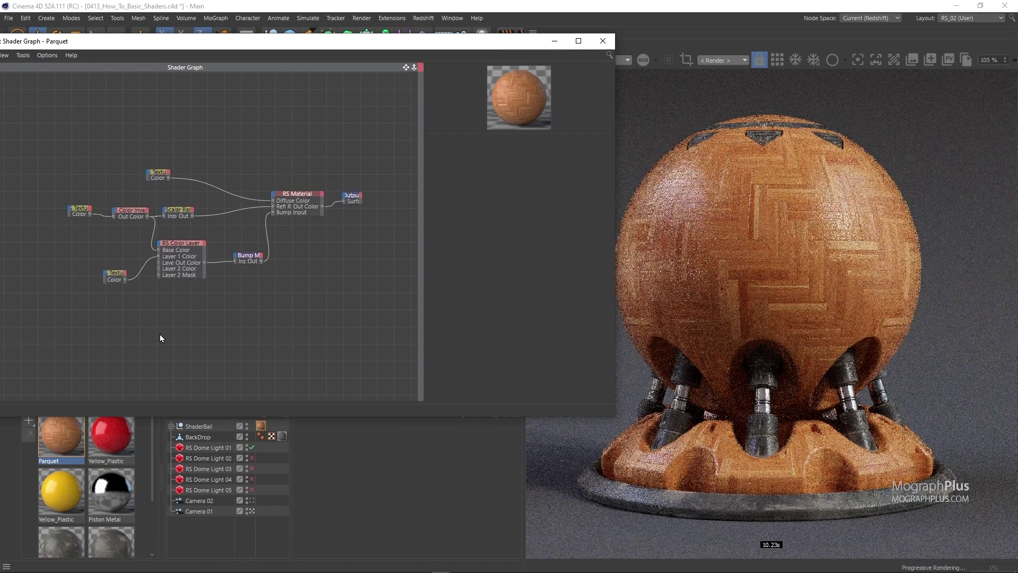
key("ctrl+v")
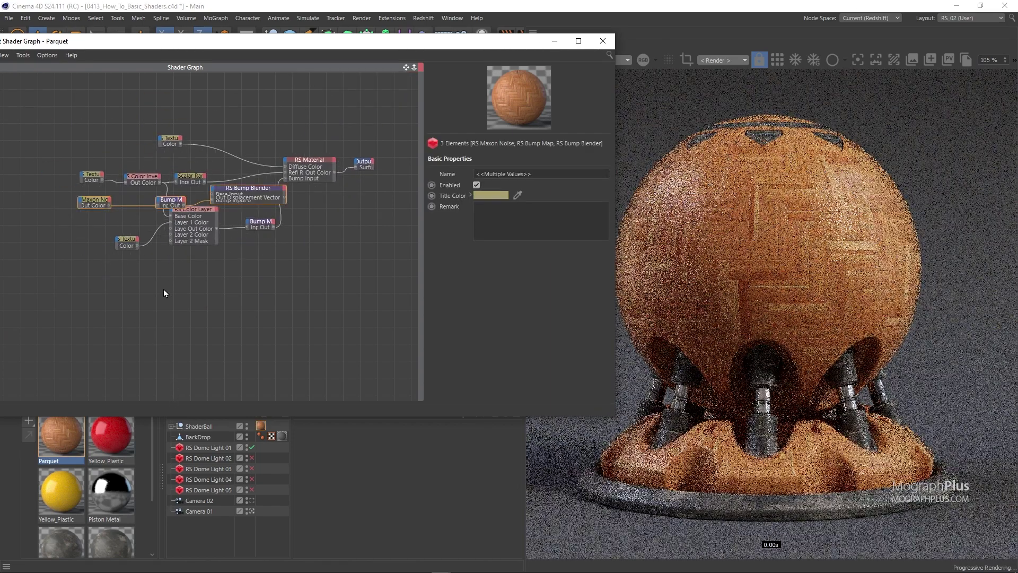
left_click_drag(240, 190, 227, 281)
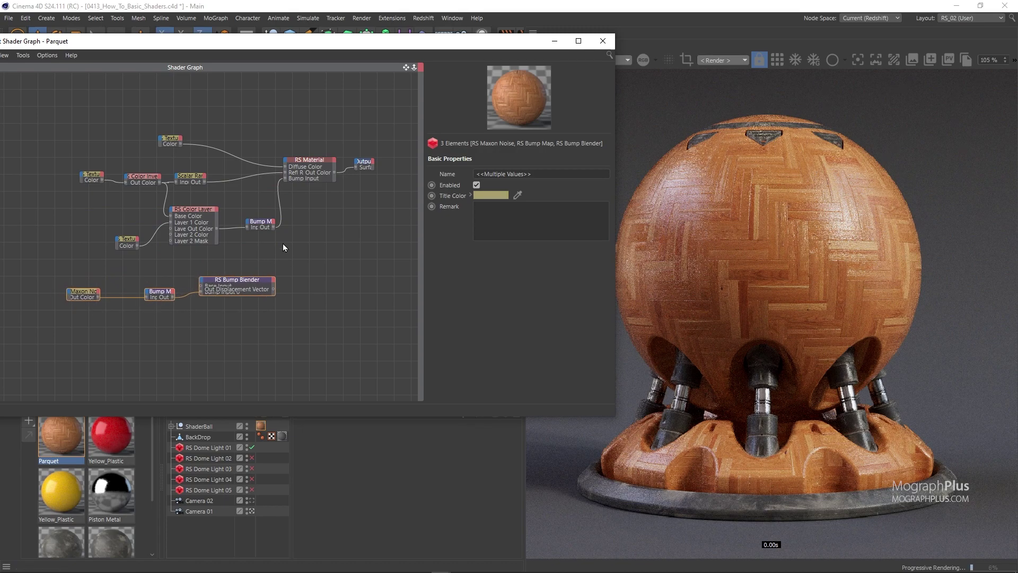
Step: Arrange the pasted nodes and wire the wood Bump Map output into the Bump Blender's Base Input
left_click(246, 283)
scroll(275, 262, "up", 2)
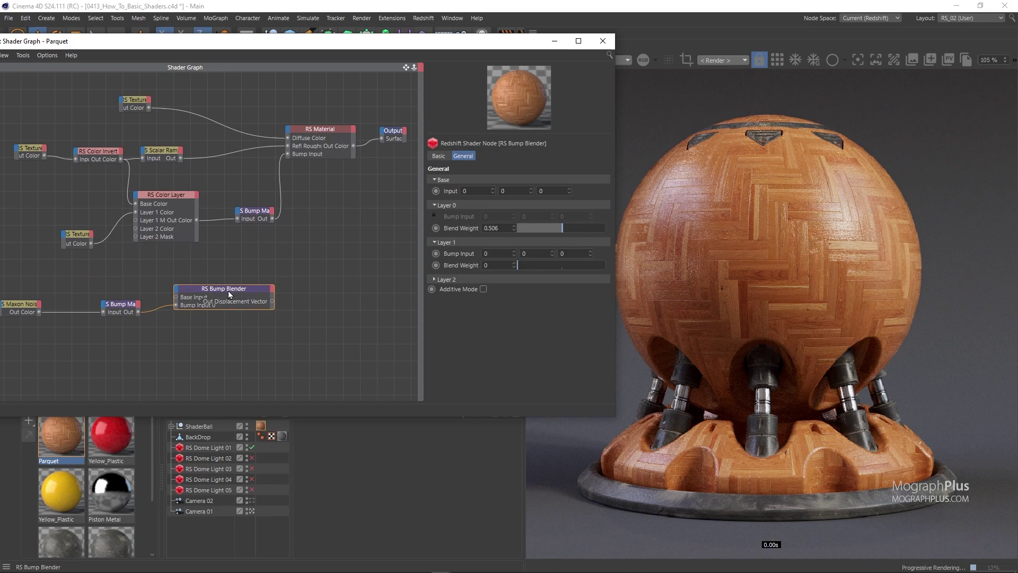
left_click_drag(228, 290, 346, 256)
left_click_drag(187, 281, 37, 330)
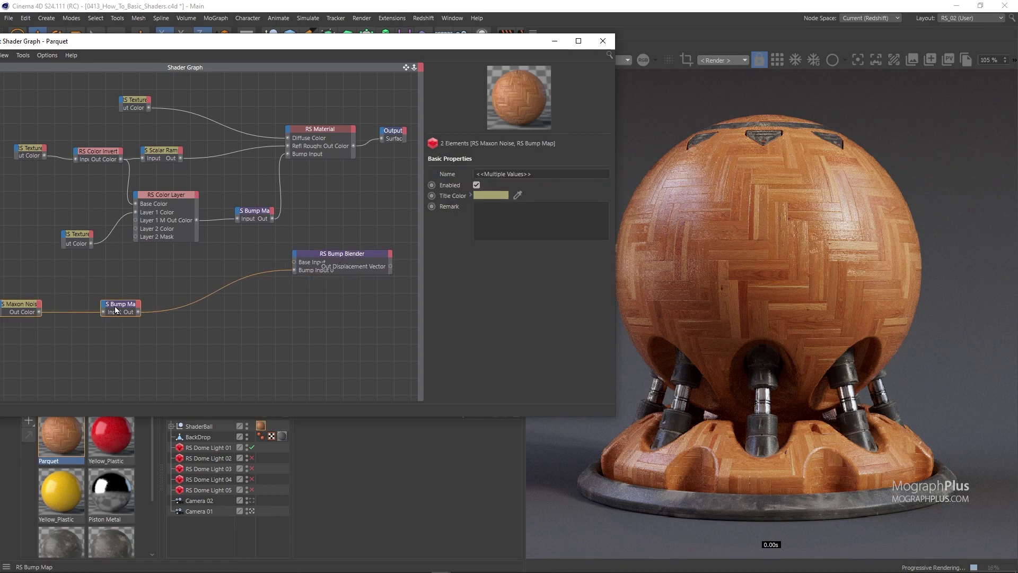
left_click_drag(116, 312, 190, 305)
scroll(244, 274, "up", 2)
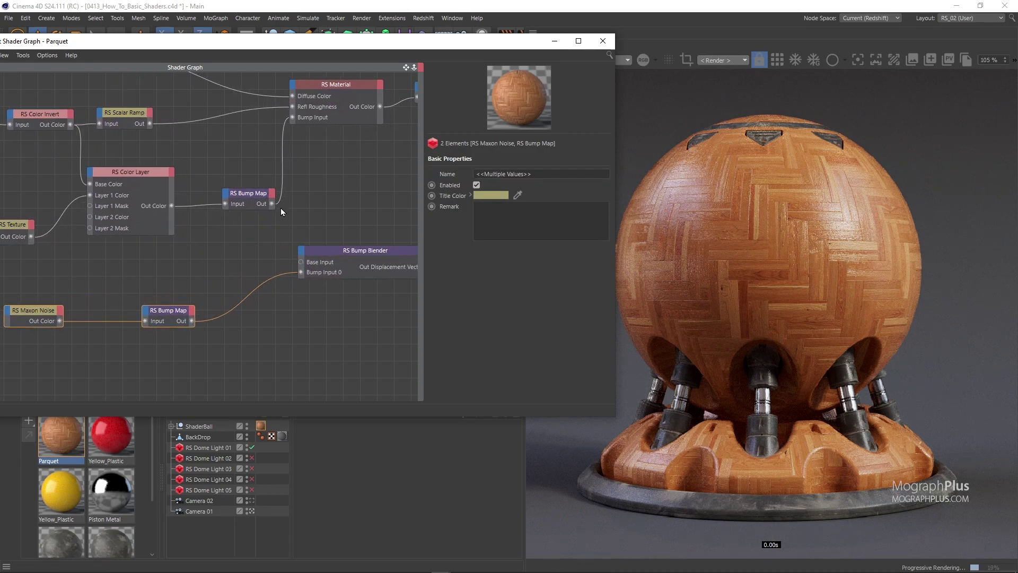
left_click_drag(272, 204, 301, 258)
Step: Connect the Bump Blender's Out Displacement Vector to the RS Material's Bump Input
left_click_drag(194, 281, 132, 345)
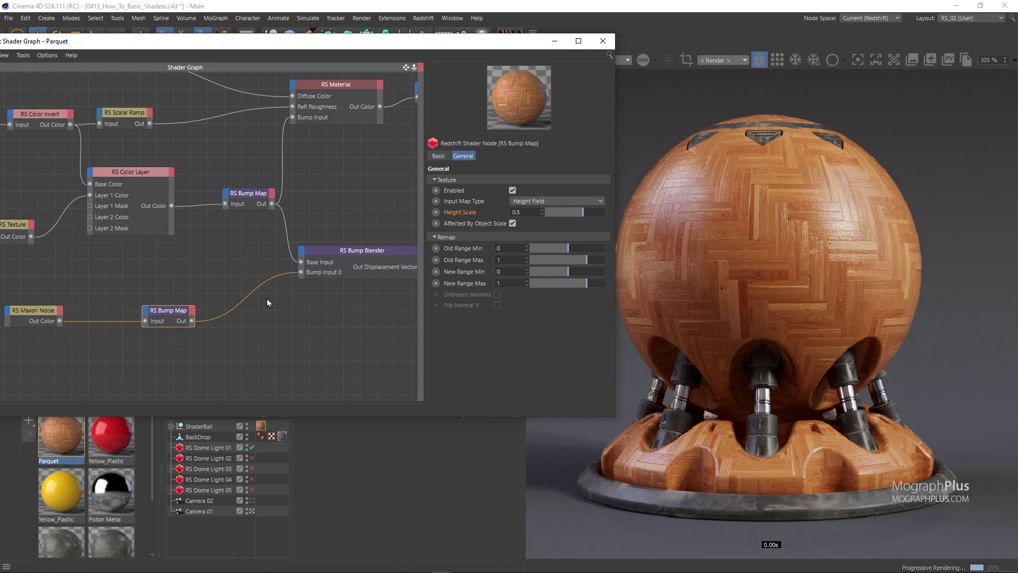
key("h")
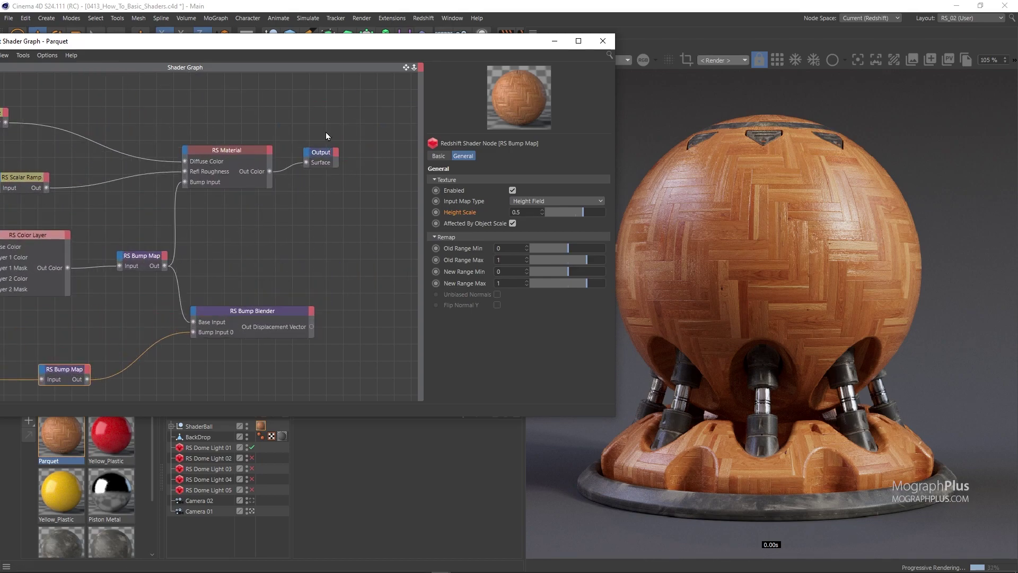
left_click_drag(326, 132, 218, 167)
key("s")
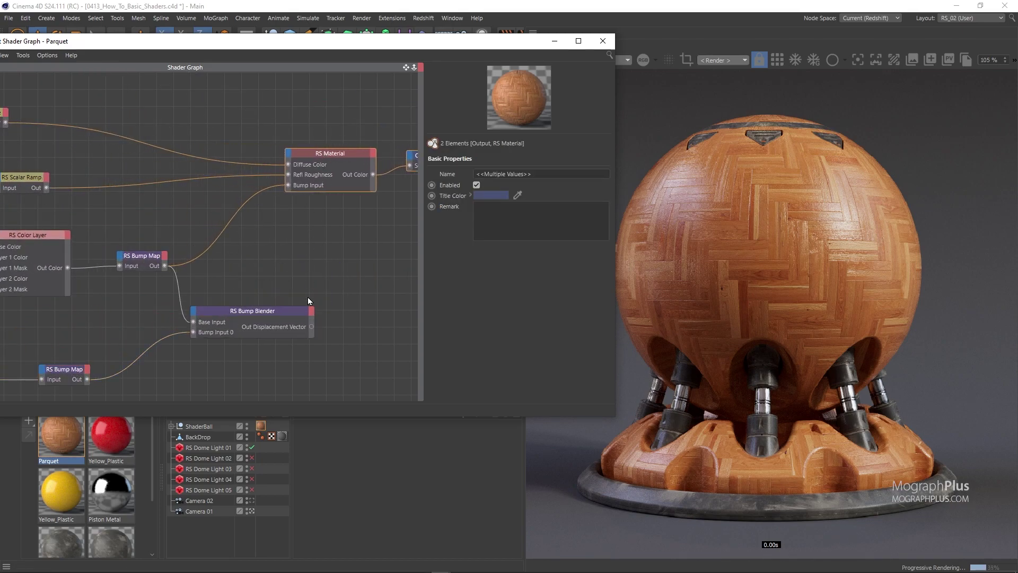
left_click_drag(311, 327, 288, 192)
left_click(295, 231)
key("h")
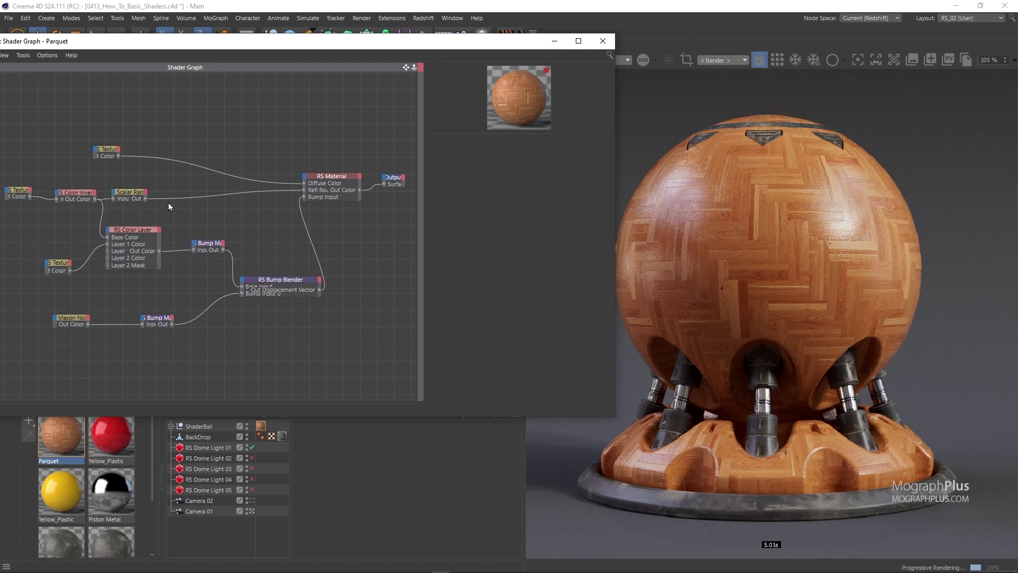
Step: On the Parquet RS Material's Coating tab, set Weight 0.3, Roughness 0.1 and IOR 1.2
left_click(317, 199)
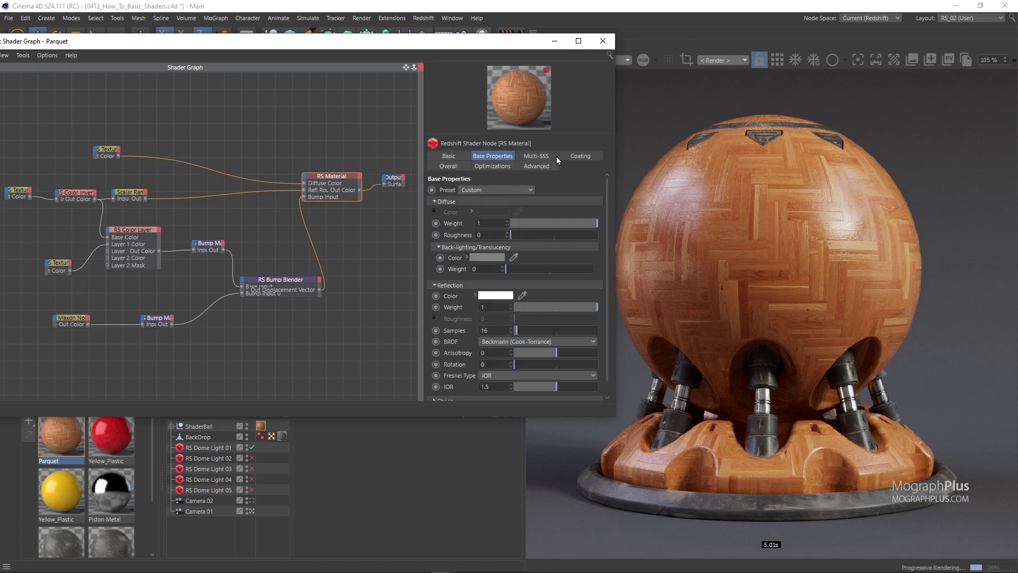
left_click(578, 156)
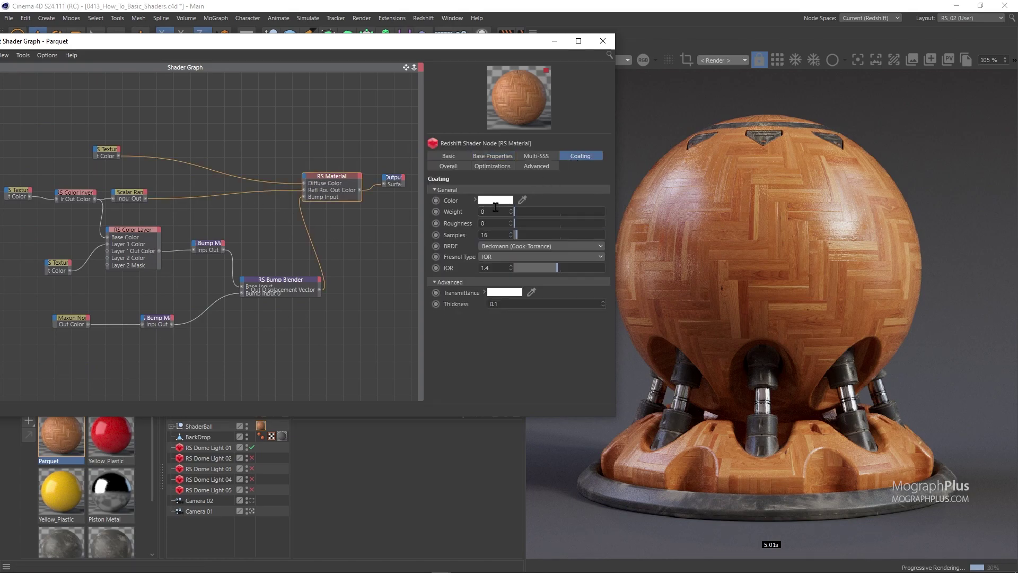
type(".3")
key("Return")
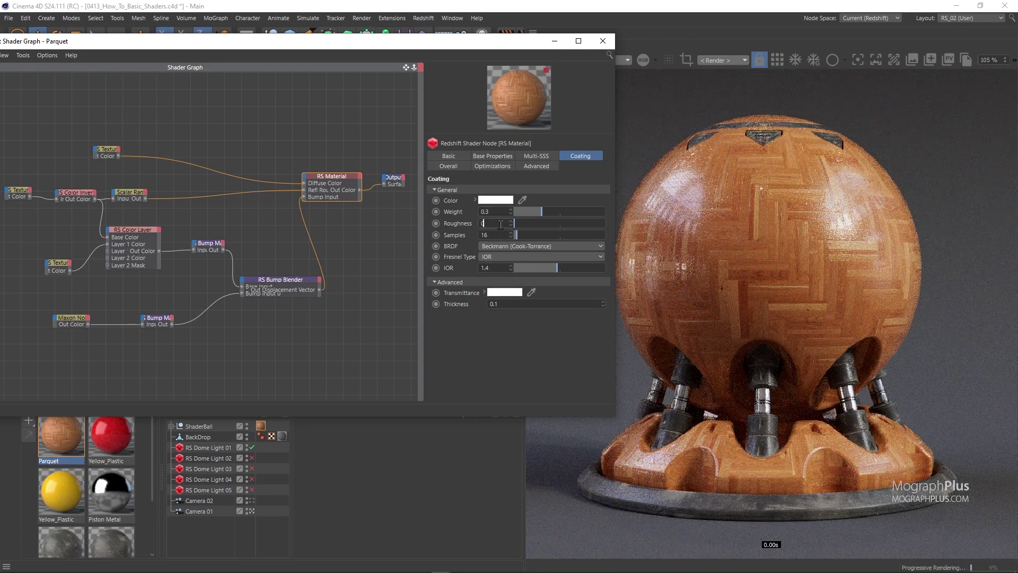
type(".1")
key("Return")
left_click(501, 268)
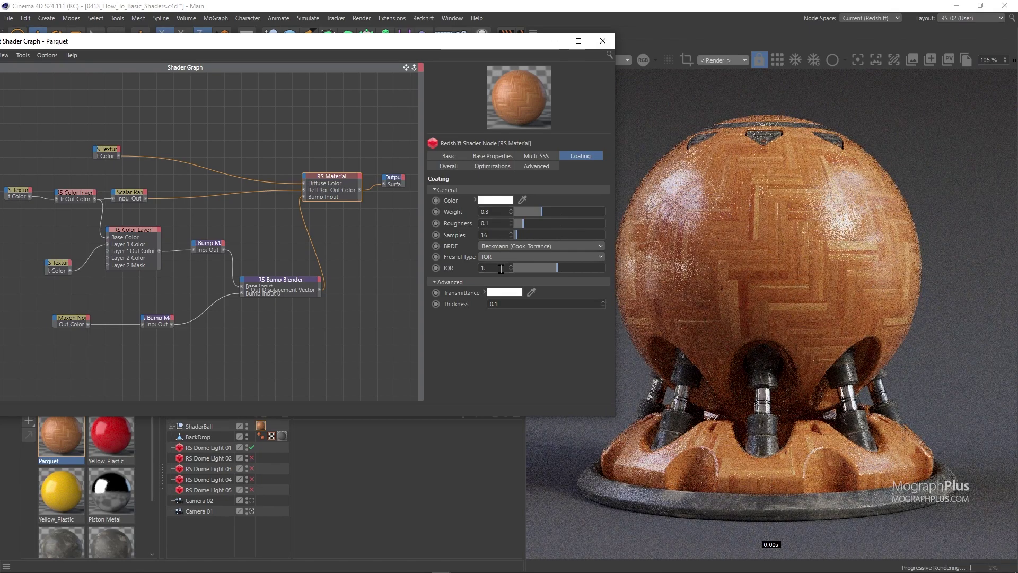
key("BackSpace")
type("2")
key("Return")
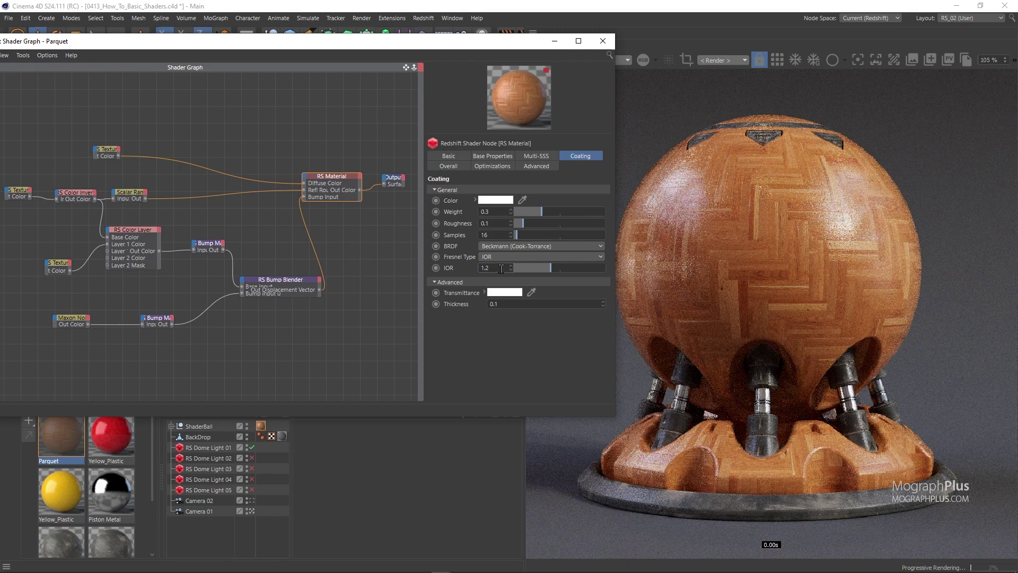
left_click_drag(501, 48, 461, 46)
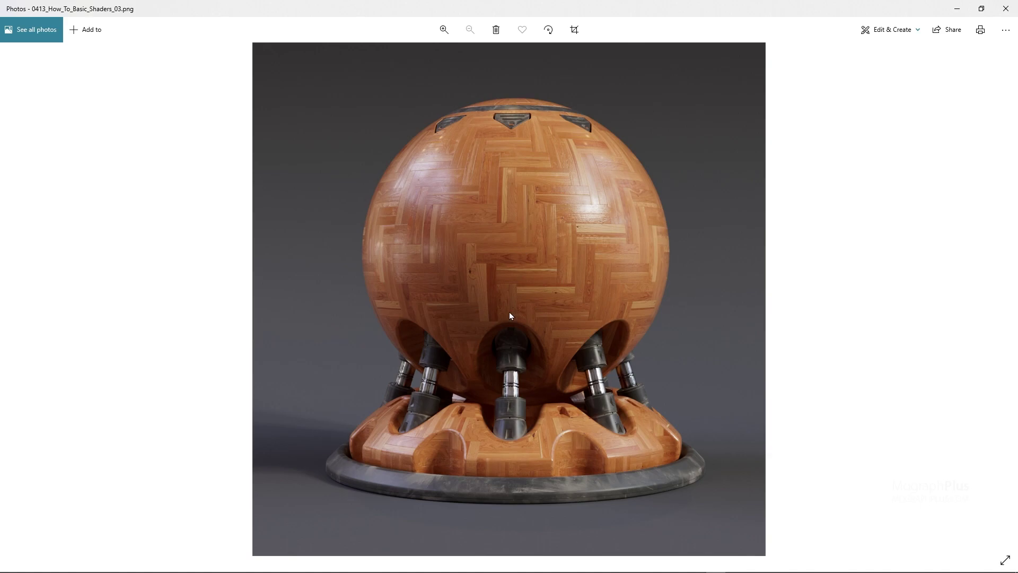
Step: Zoom and pan around the parquet shader ball render in Photos, inspecting the sphere's upper half
scroll(511, 316, "up", 5, "ctrl")
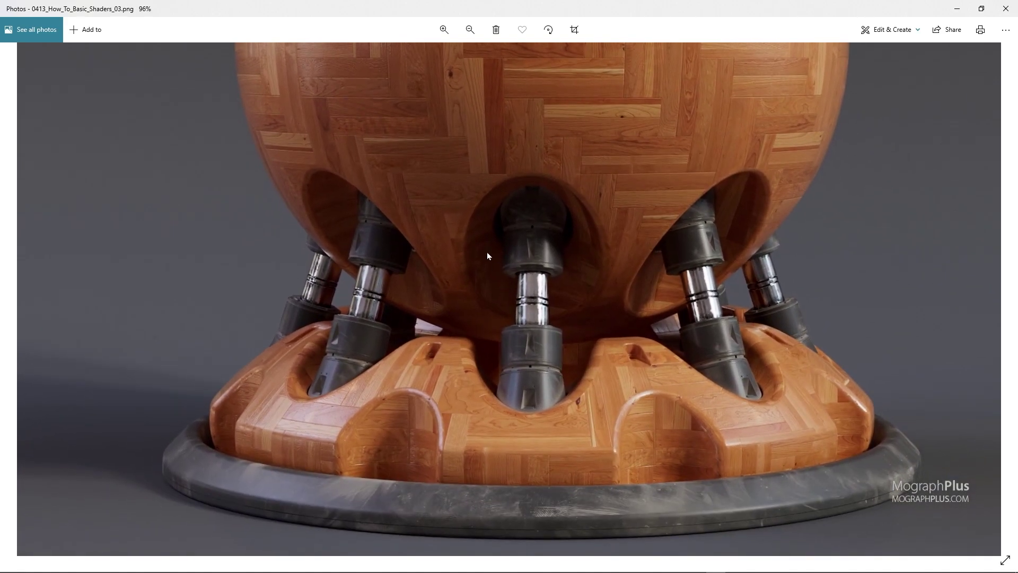
left_click_drag(487, 252, 441, 320)
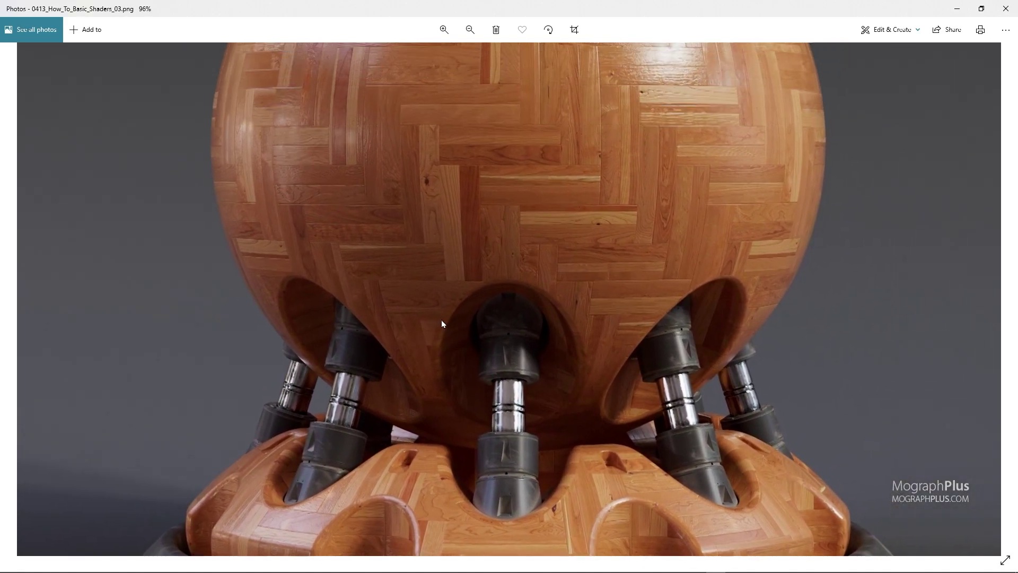
left_click_drag(438, 218, 421, 345)
scroll(421, 347, "down", 5, "ctrl")
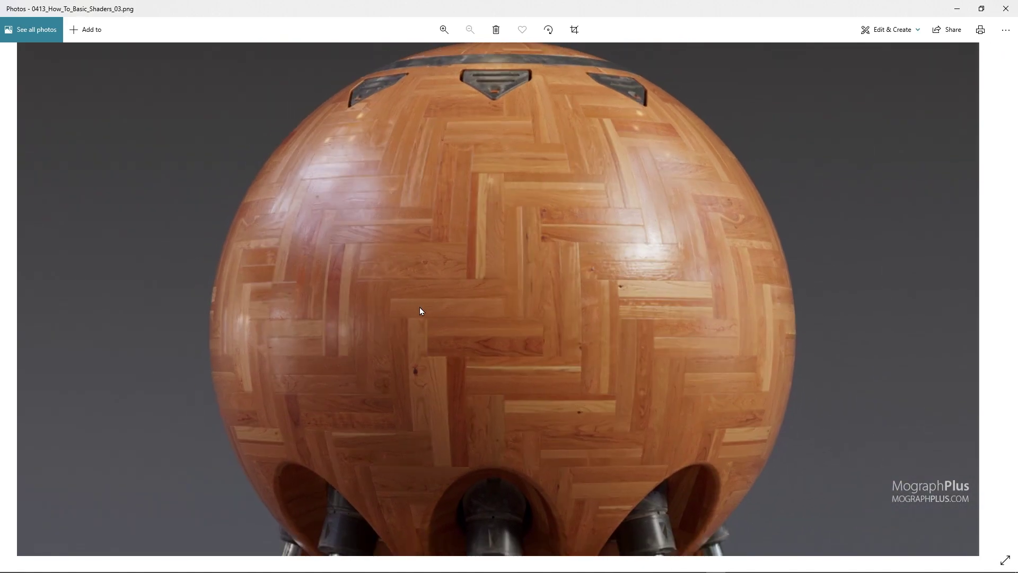
scroll(464, 220, "up", 5, "ctrl")
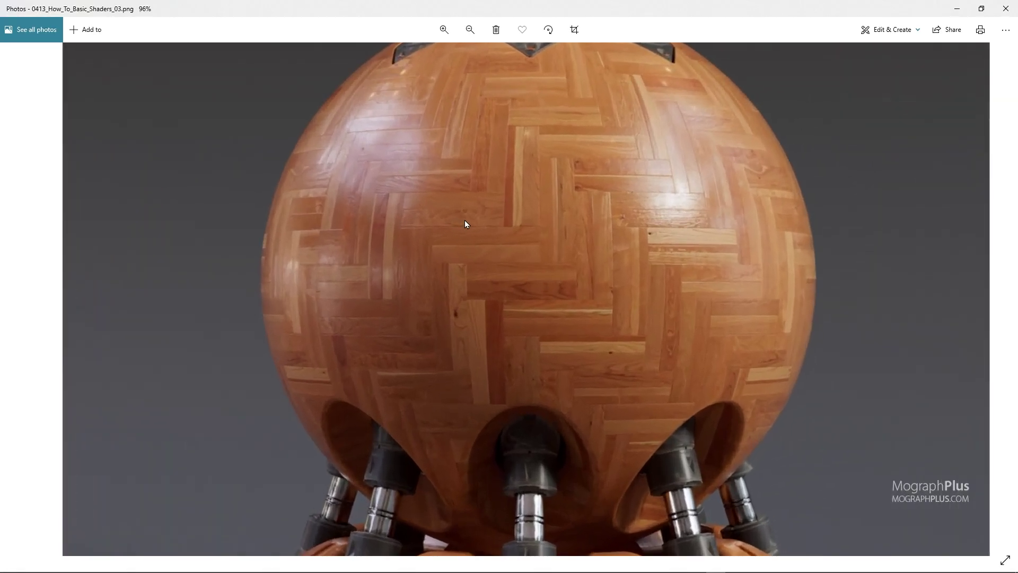
scroll(465, 220, "down", 5, "ctrl")
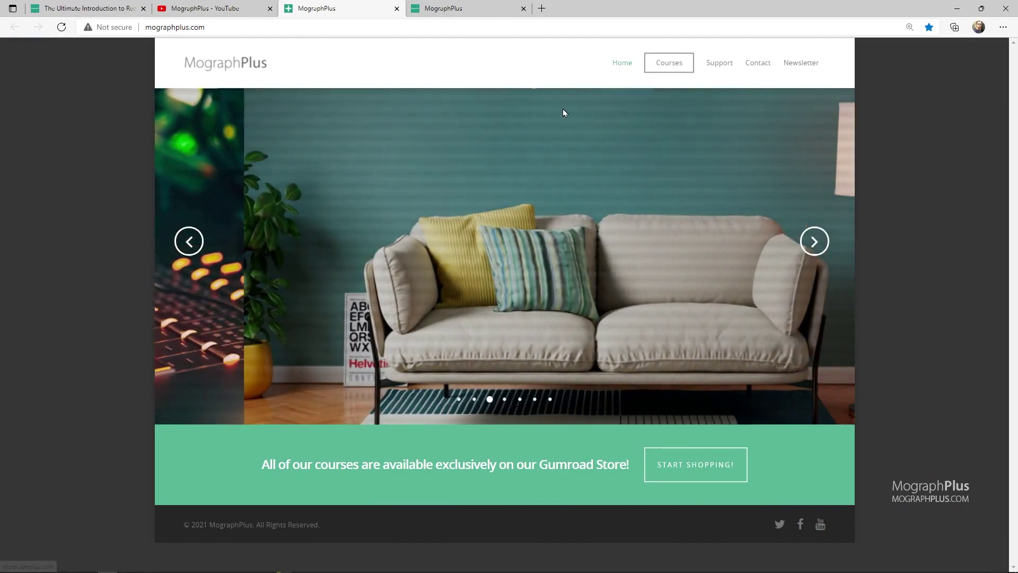
Step: Step back two slides in the course carousel, then bring up the Gumroad store listing 17 courses
left_click(190, 240)
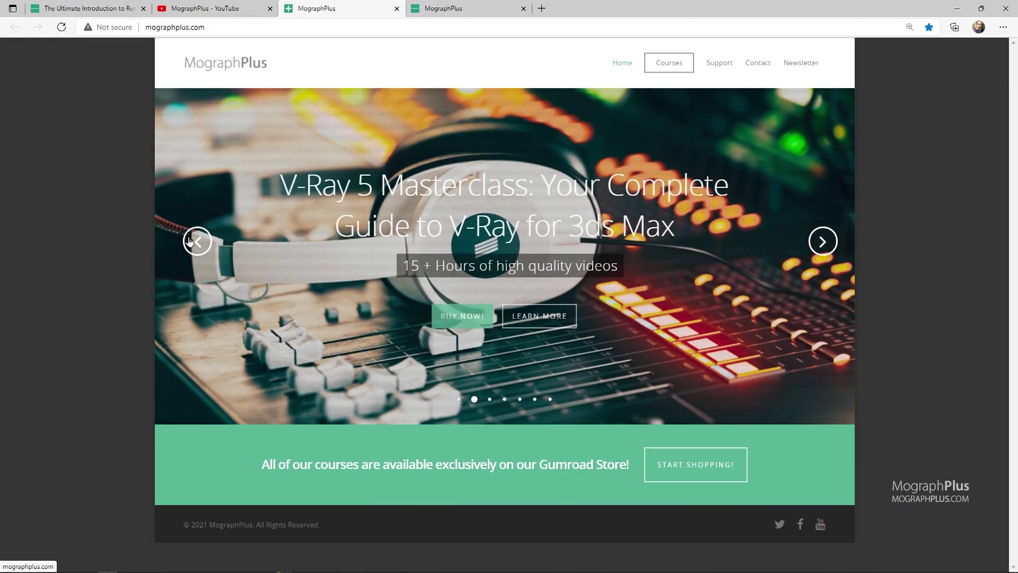
left_click(191, 241)
left_click(440, 8)
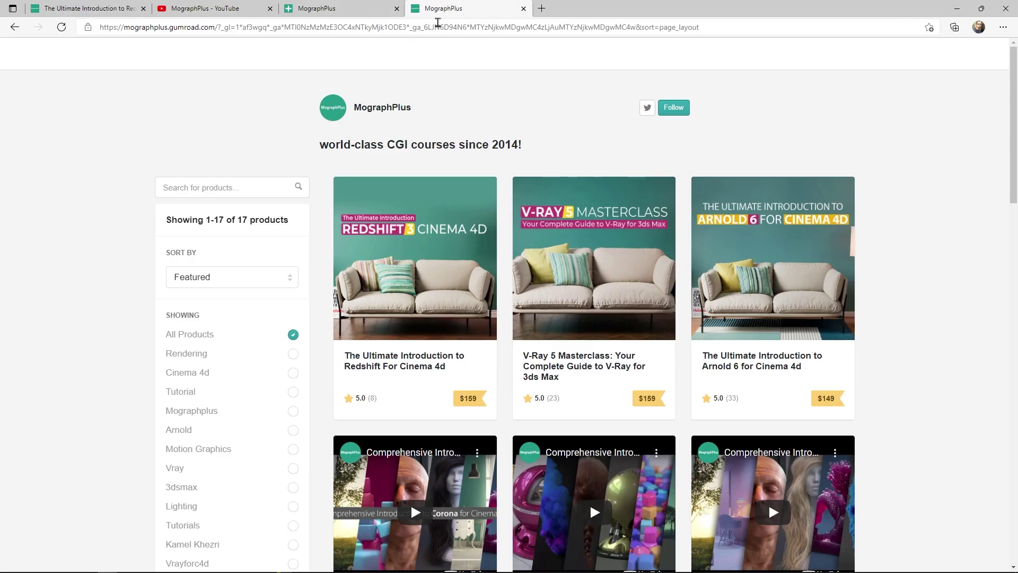